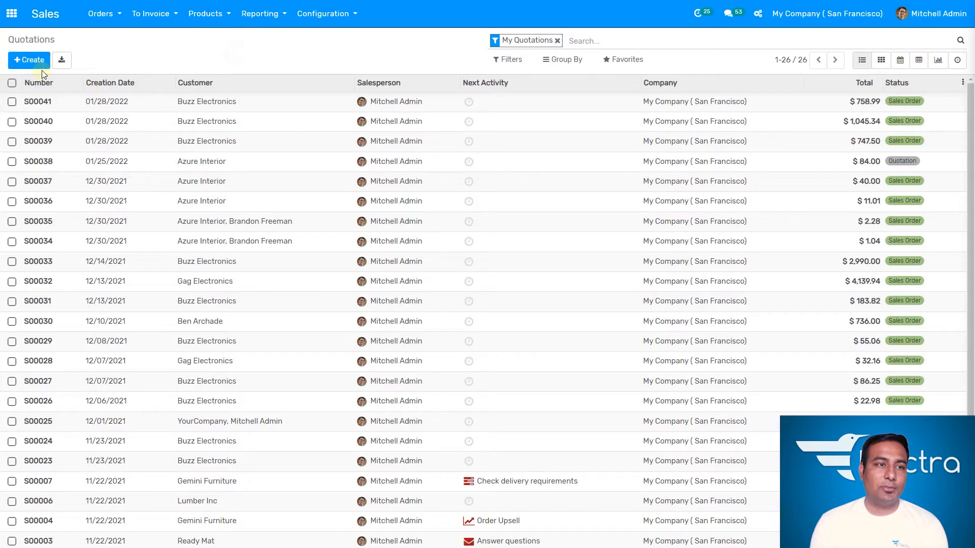
- Create a new quotation and set the customer to Azure Interior
click(39, 65)
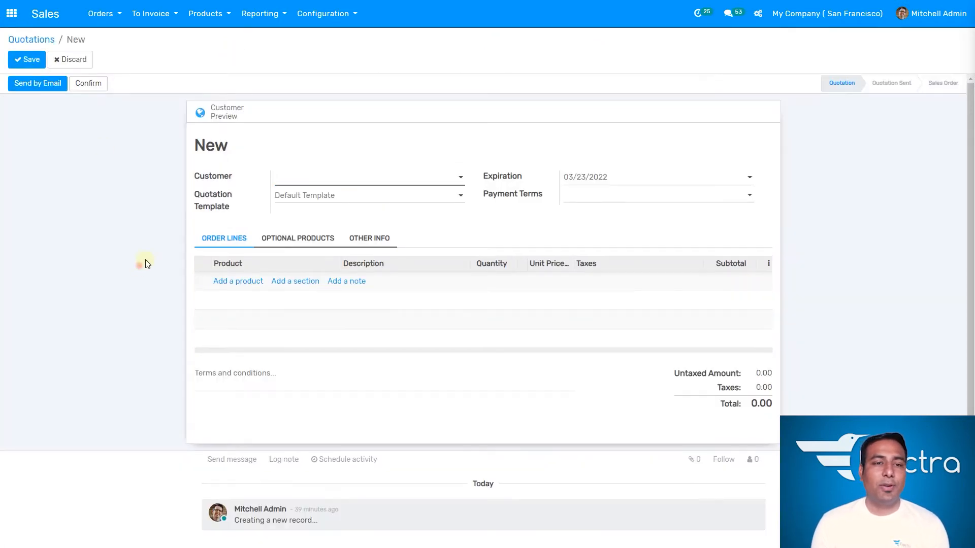
click(369, 182)
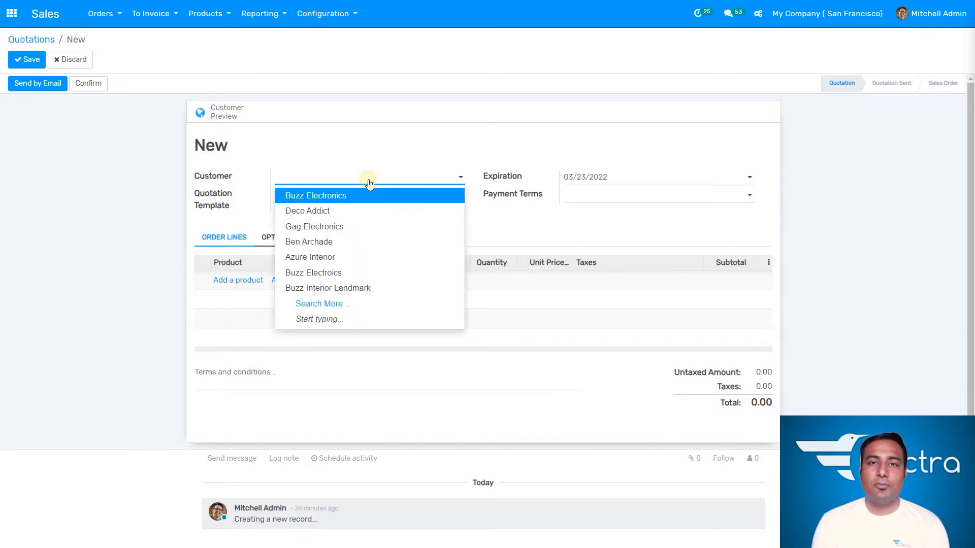
click(343, 198)
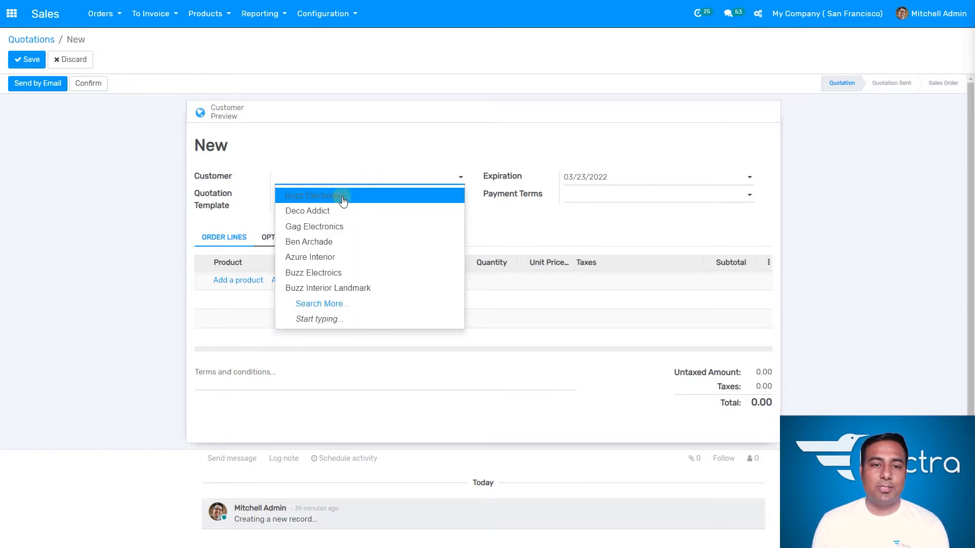
click(341, 257)
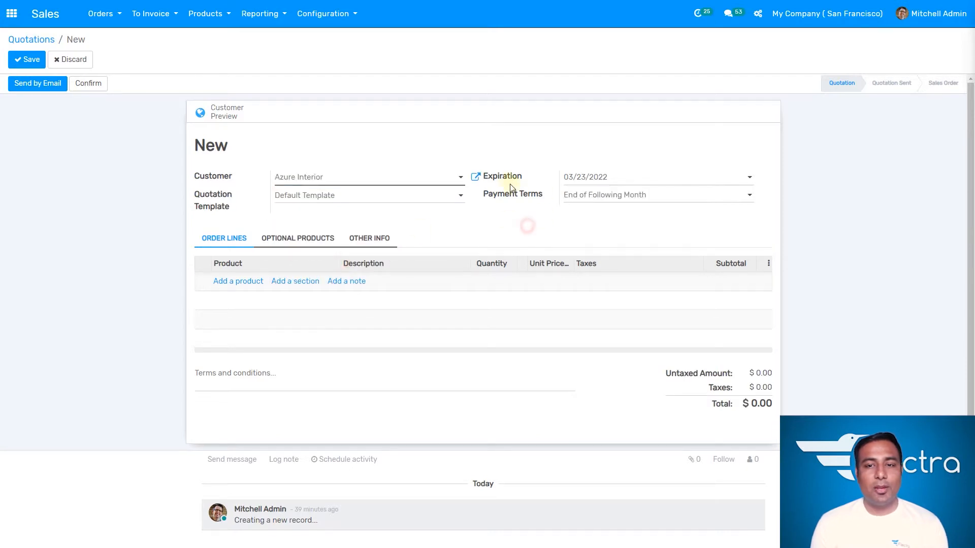
- Set the quotation's payment terms to Immediate Payment
click(638, 181)
click(652, 272)
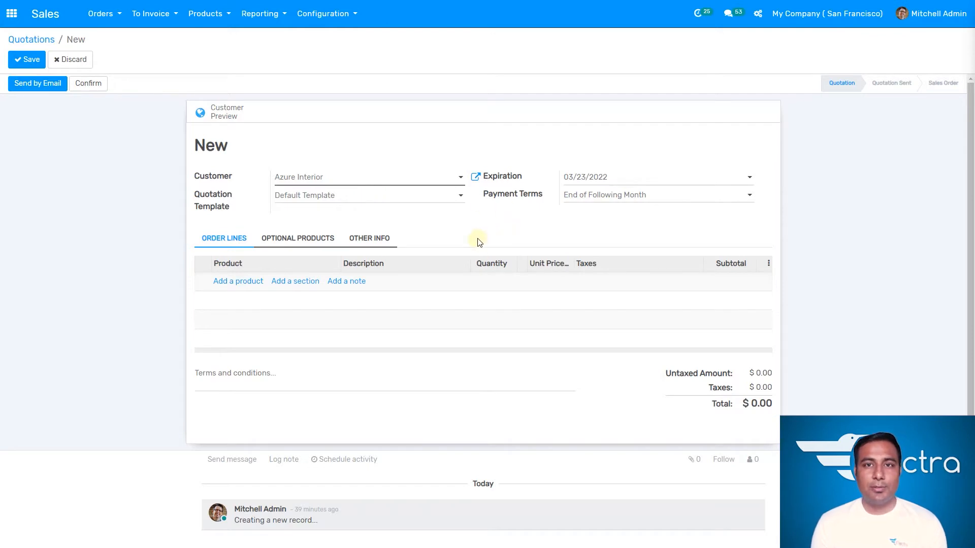
click(475, 221)
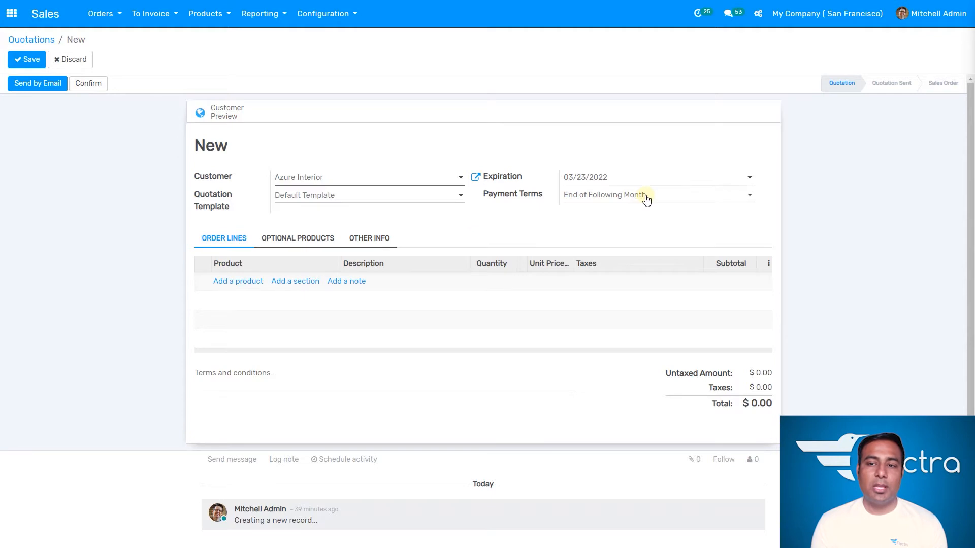
click(647, 198)
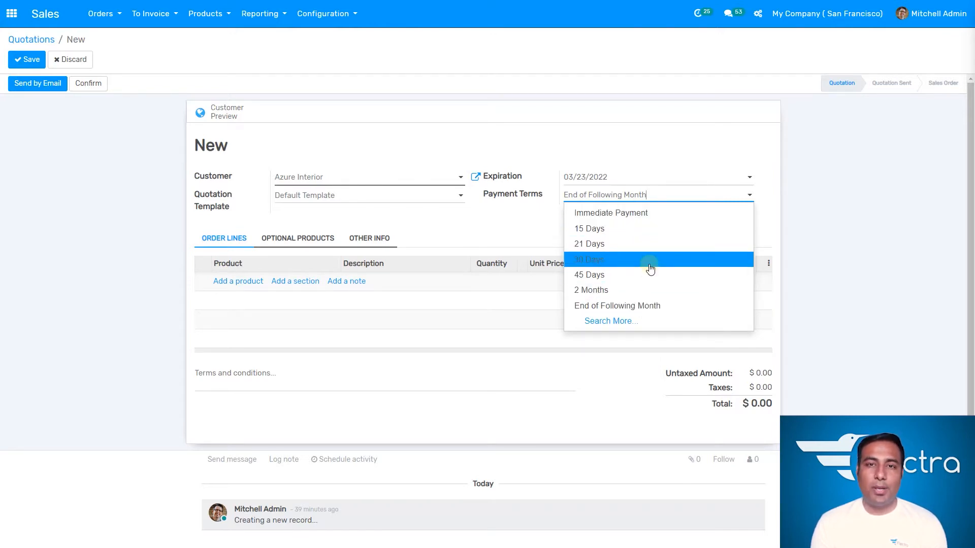
click(640, 213)
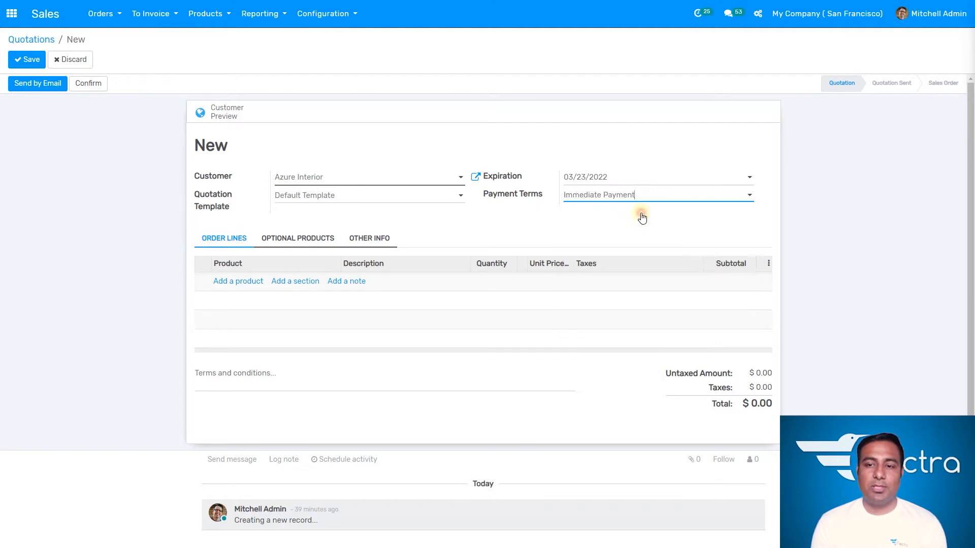
- Add an order line for [FURN_0003] LED Lamp with a quantity of 5
click(252, 281)
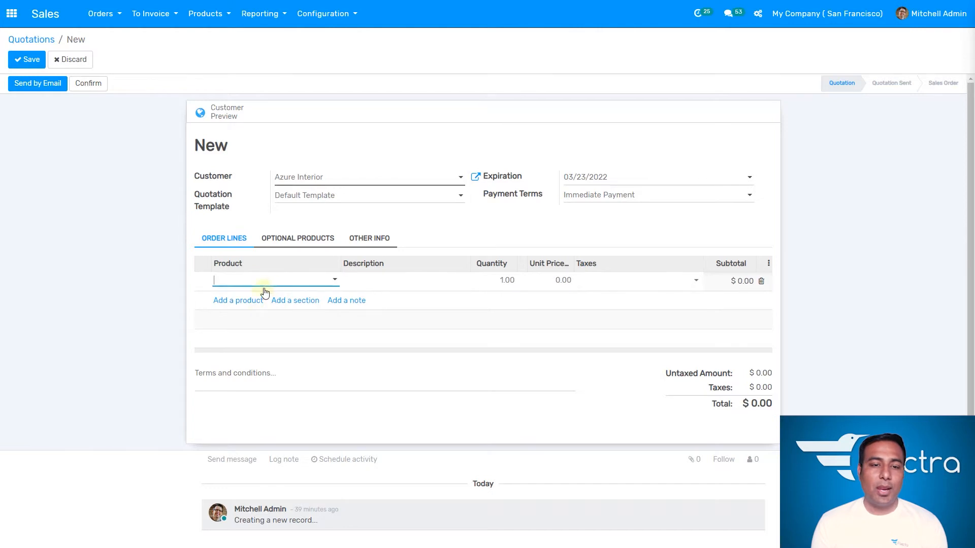
click(280, 283)
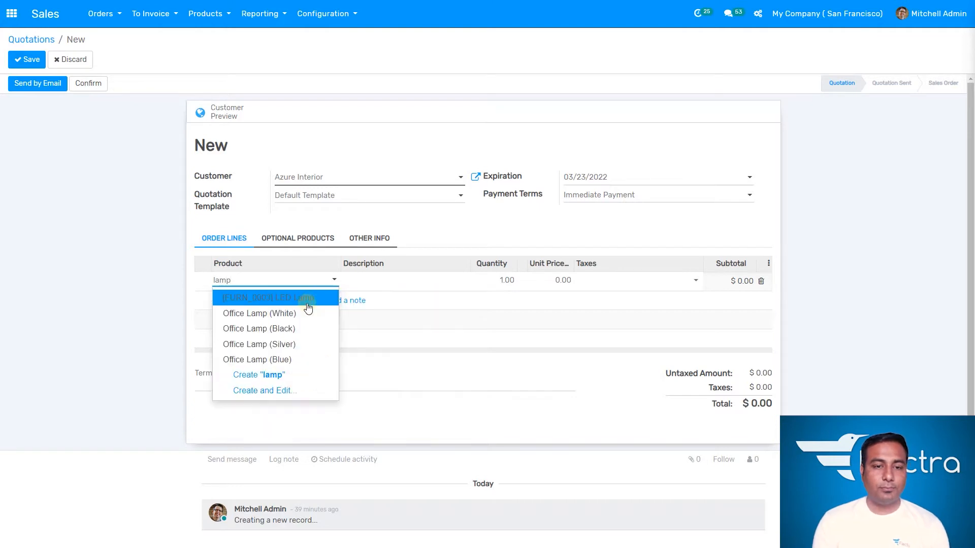
click(310, 303)
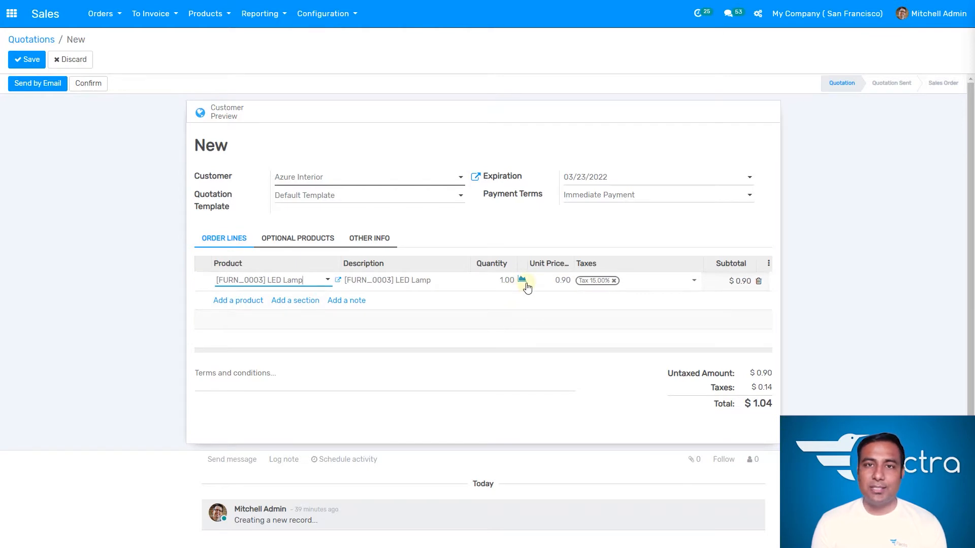
click(507, 281)
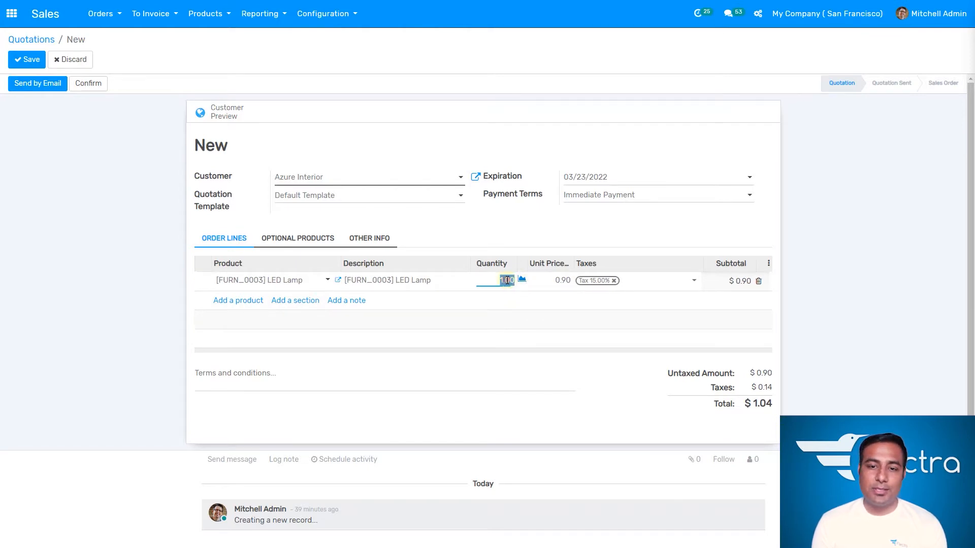
text(5)
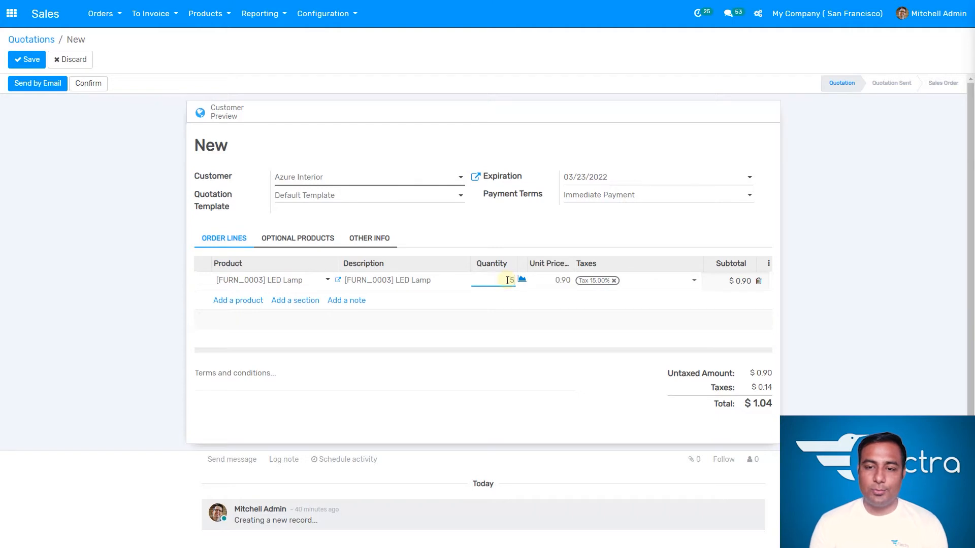
key(Tab)
click(583, 321)
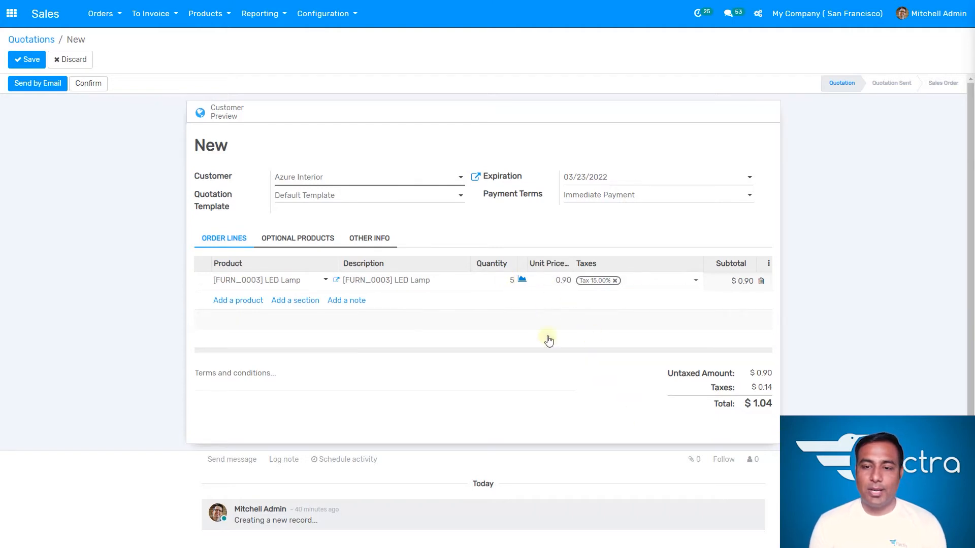
key(Tab)
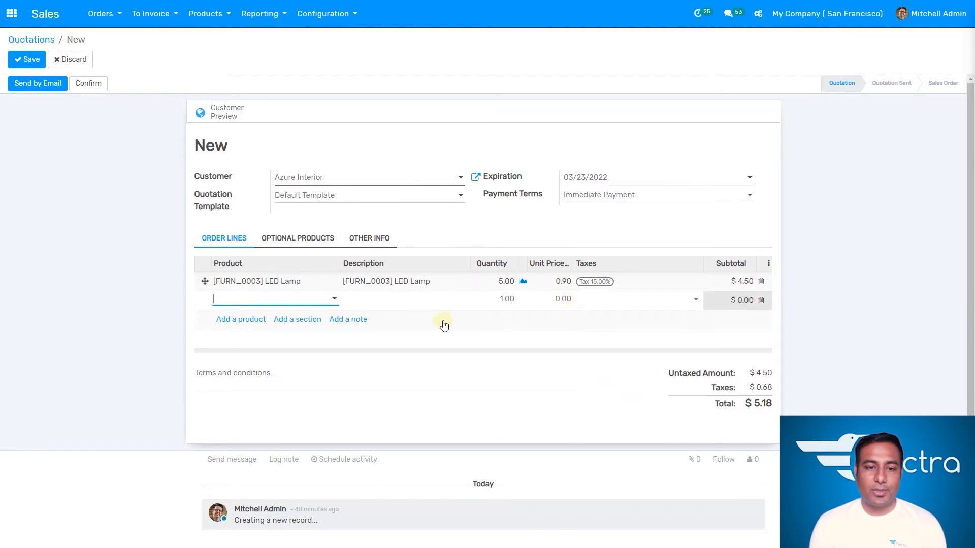
click(761, 300)
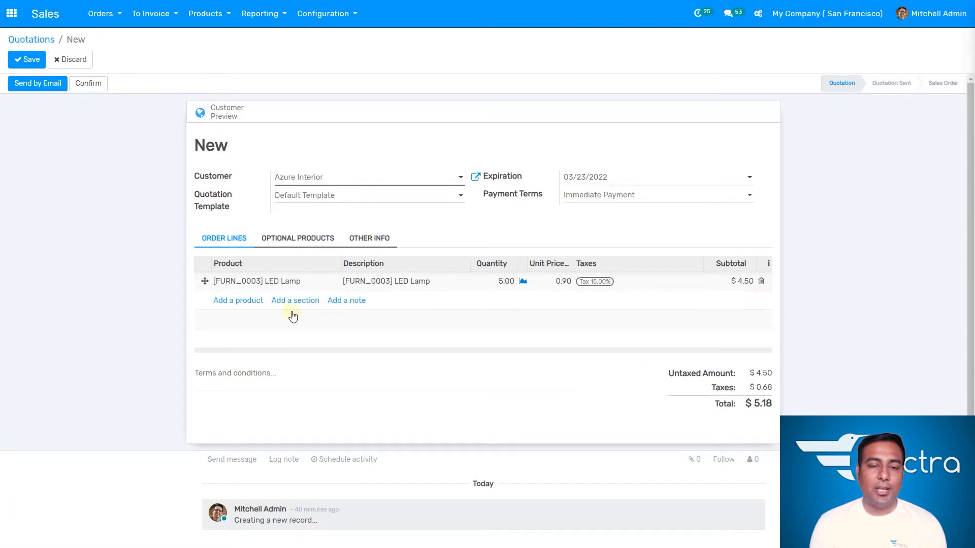
- Add [DESK0005] Customizable Desk (CONFIG) (White, Custom) as an optional product
click(307, 247)
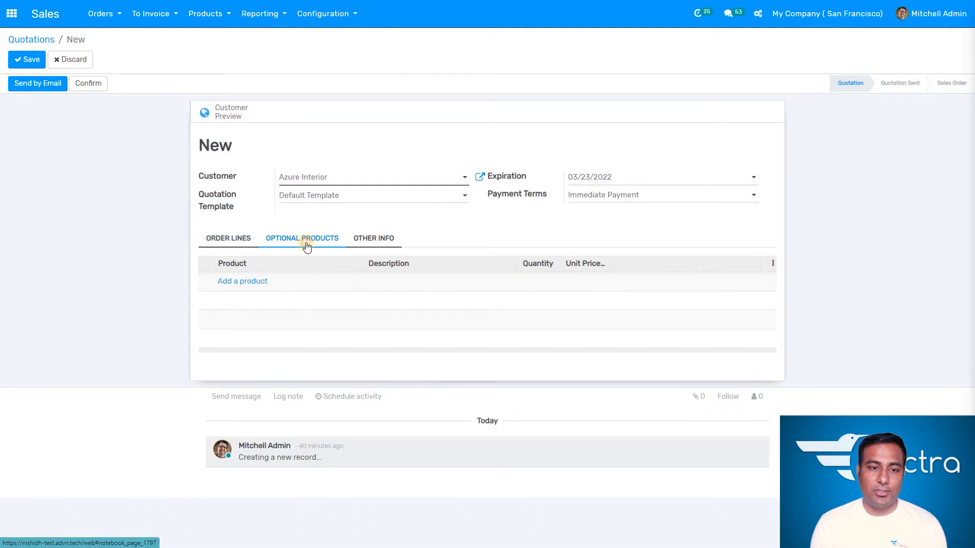
click(255, 283)
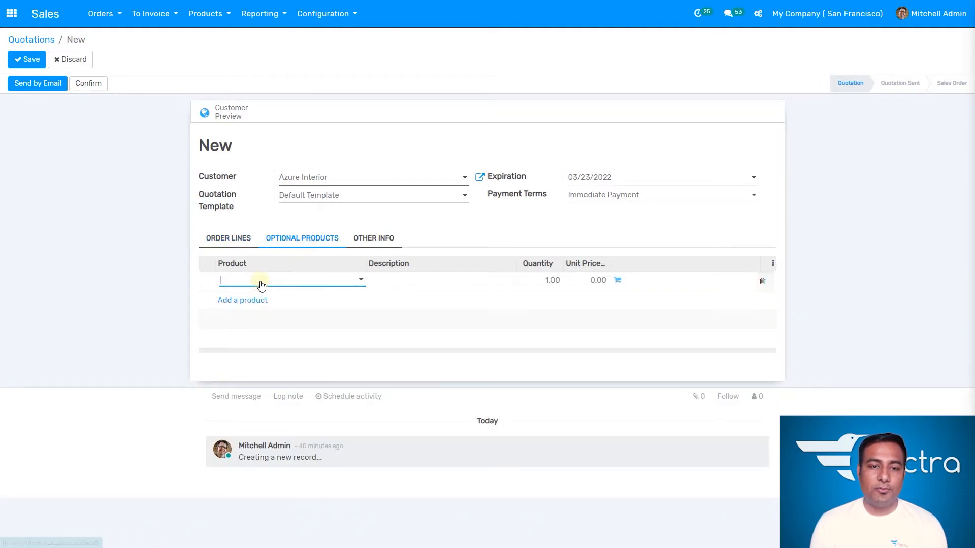
click(293, 281)
click(332, 361)
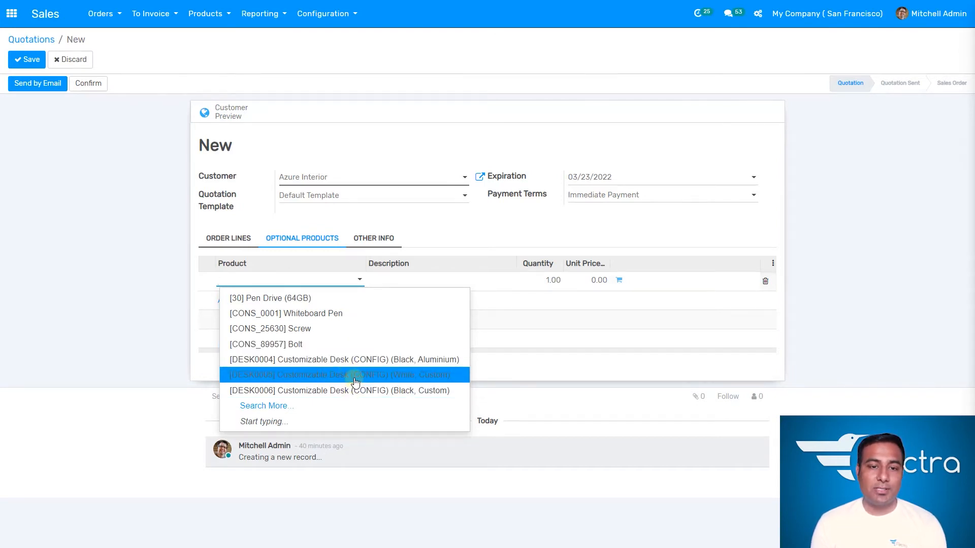
click(354, 375)
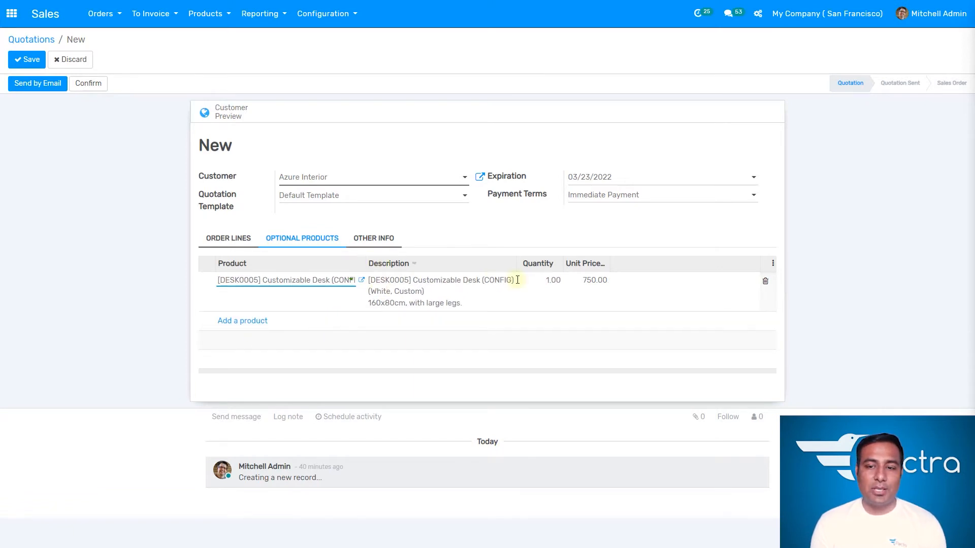
- Set the salesperson under the quotation's other info to Marc Demo
click(241, 244)
click(378, 239)
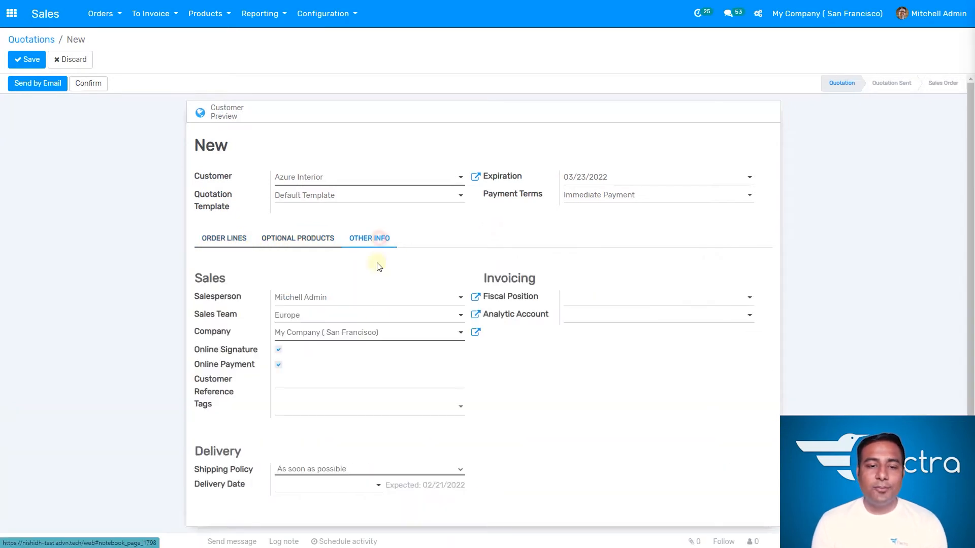
click(338, 301)
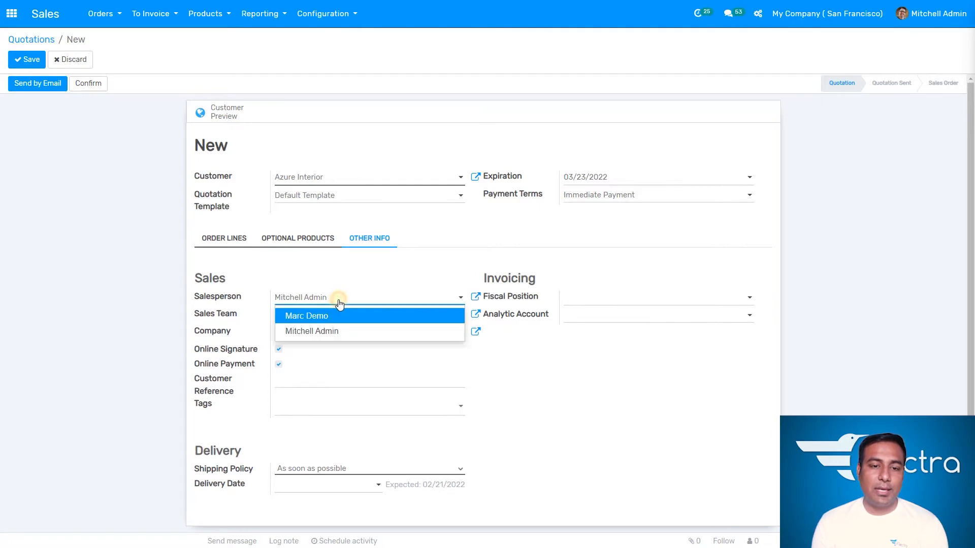
click(337, 313)
click(612, 378)
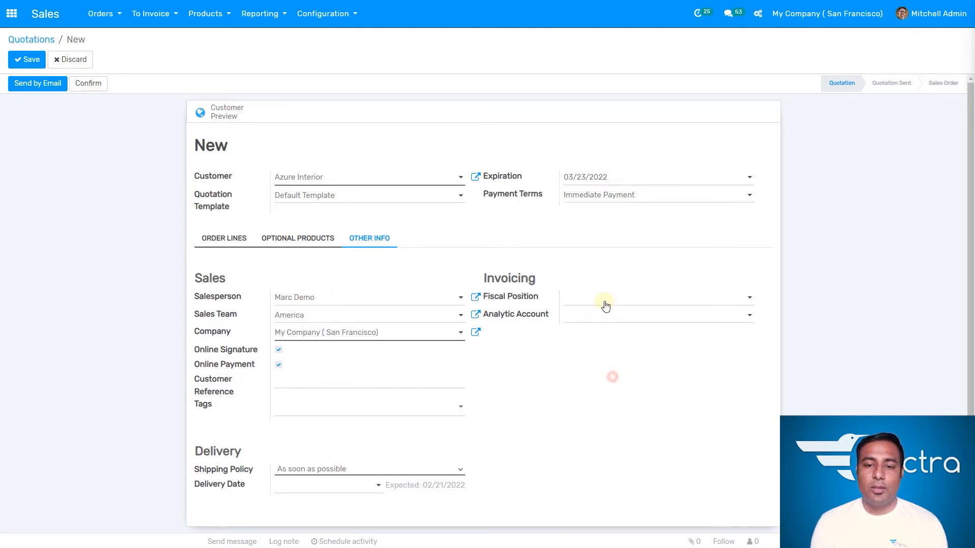
- Inspect the remaining other info fields: fiscal position, analytic account, signature and payment options, reference, tags and shipping policy
click(614, 297)
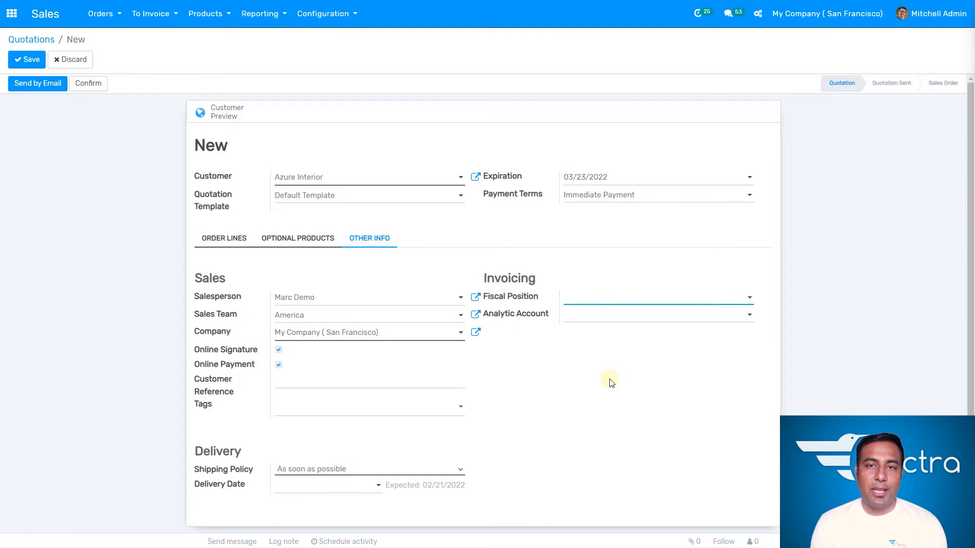
click(590, 388)
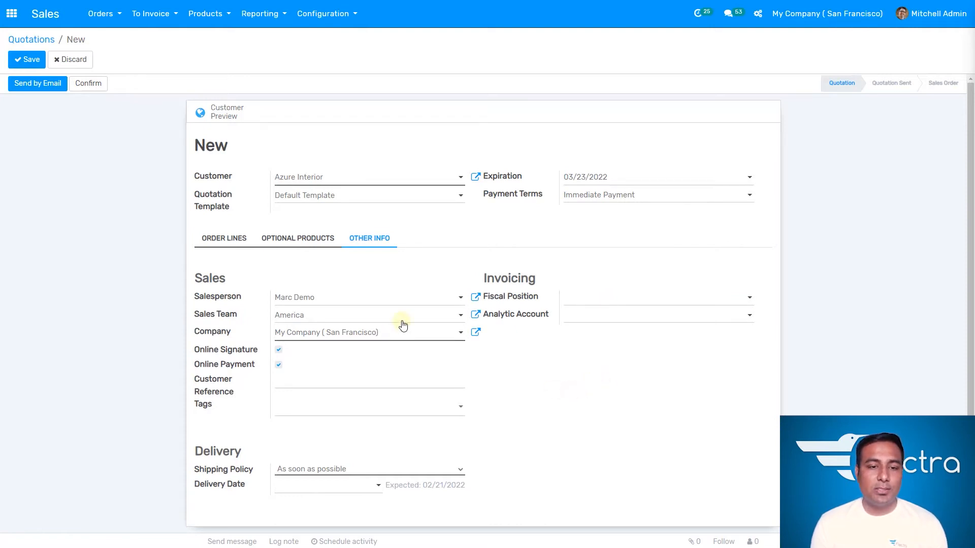
click(568, 393)
click(601, 322)
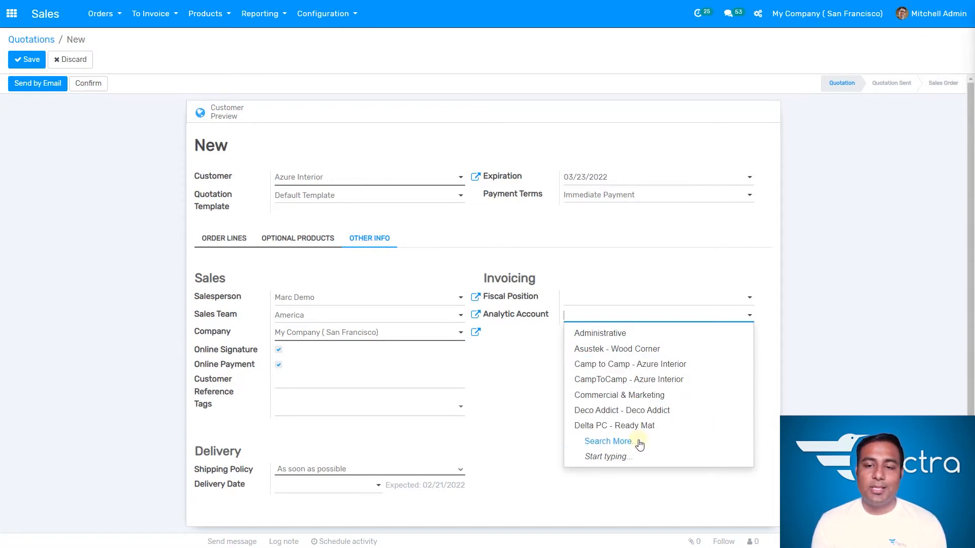
click(521, 382)
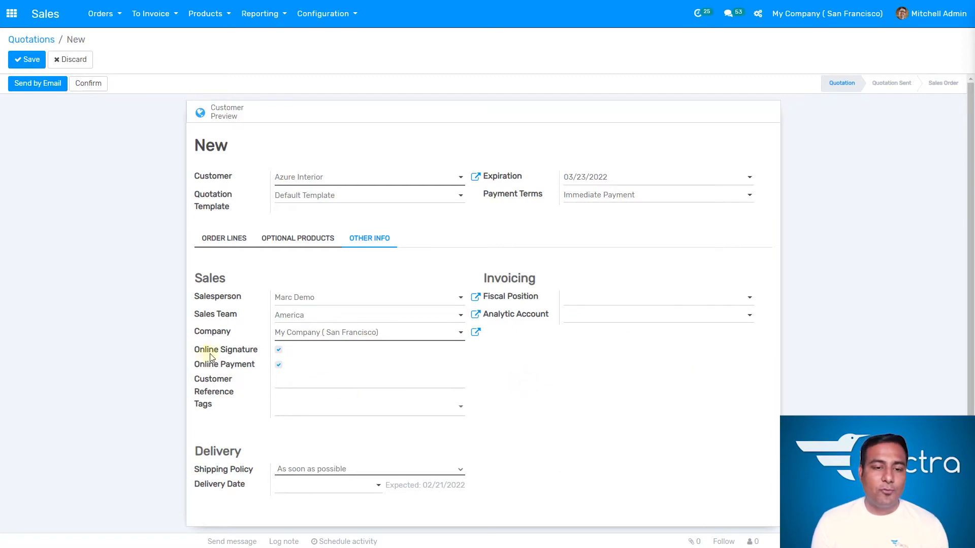
click(279, 350)
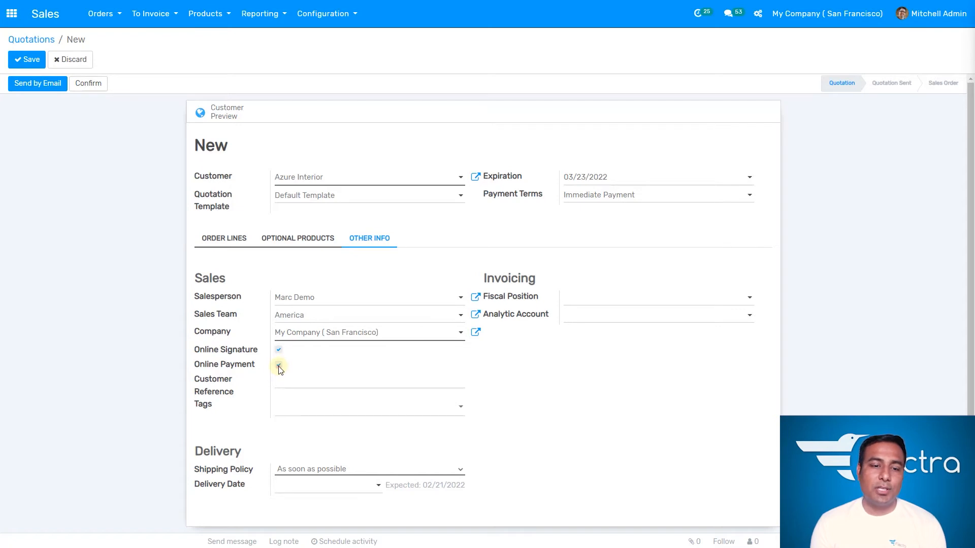
click(278, 365)
click(337, 369)
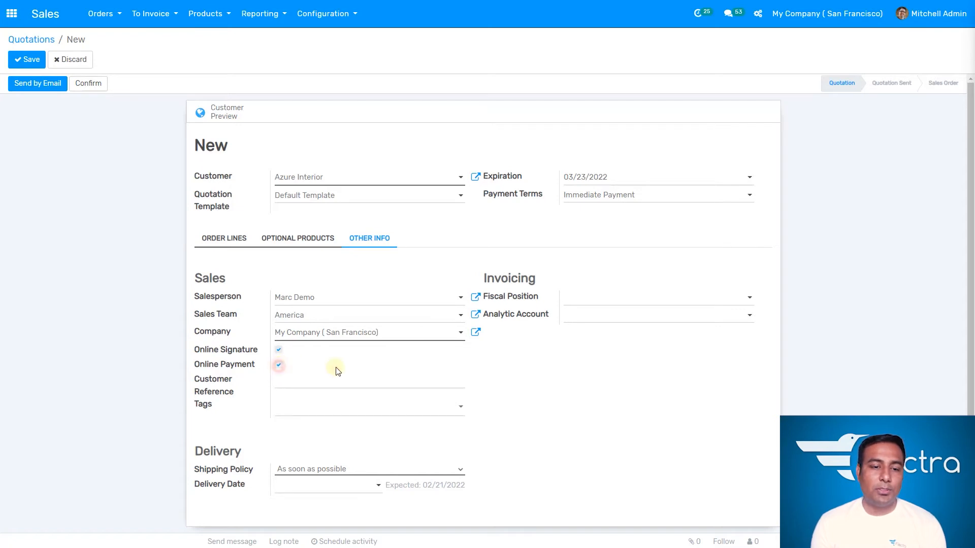
click(369, 386)
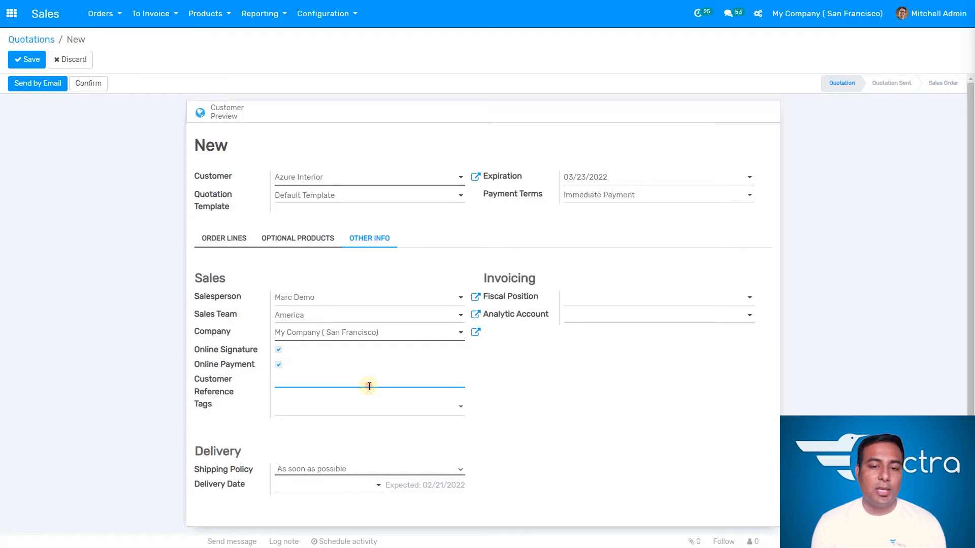
click(381, 406)
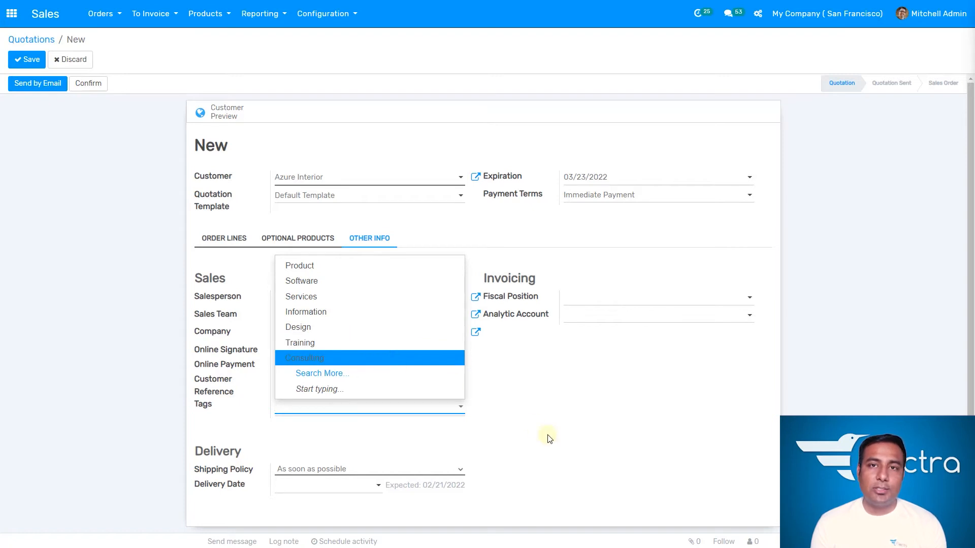
click(530, 435)
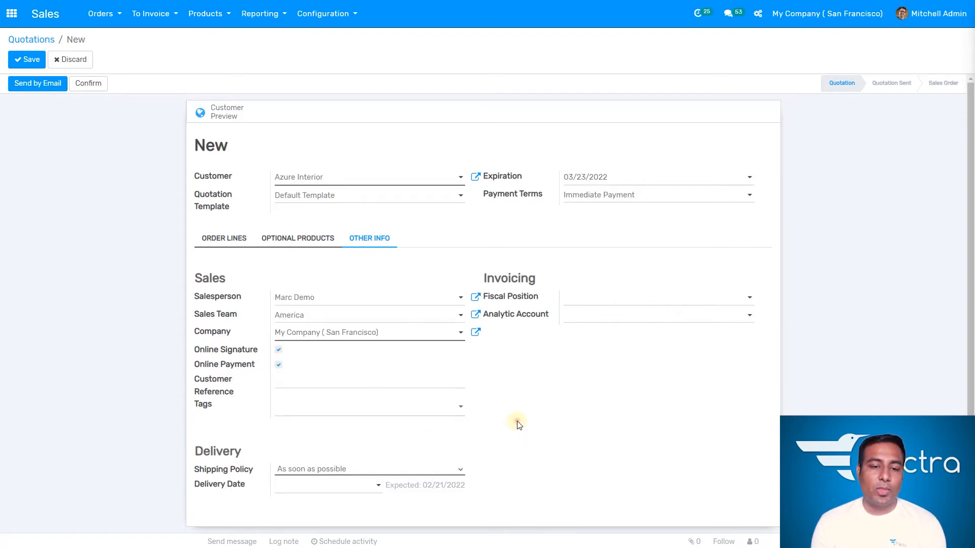
scroll(518, 424, down, 1)
scroll(518, 424, down, 1)
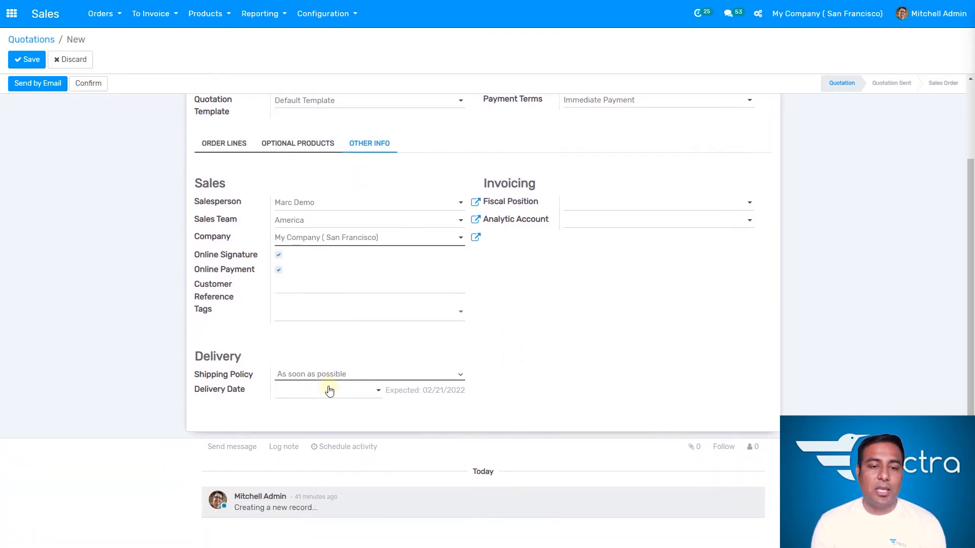
click(416, 375)
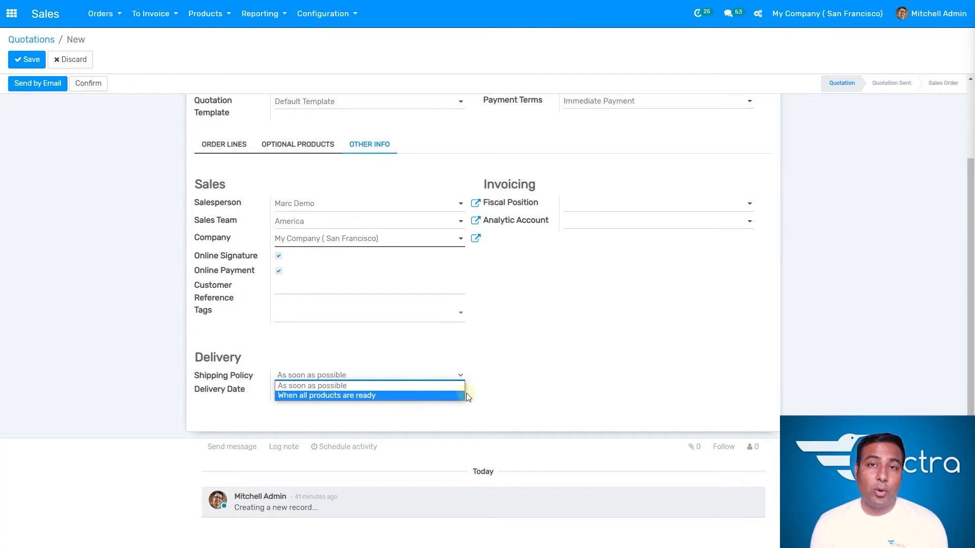
click(523, 395)
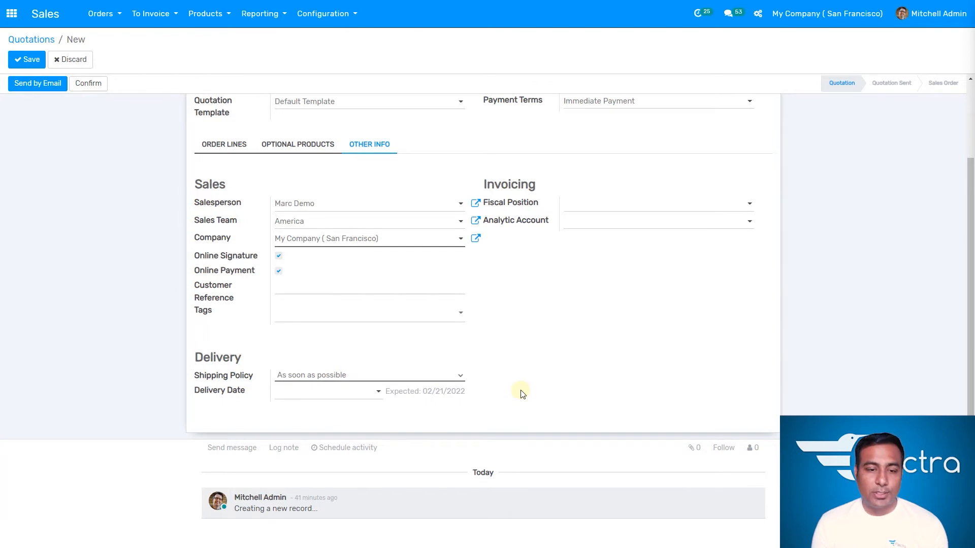
- Set the quotation's delivery date to 02/24/2022
click(353, 394)
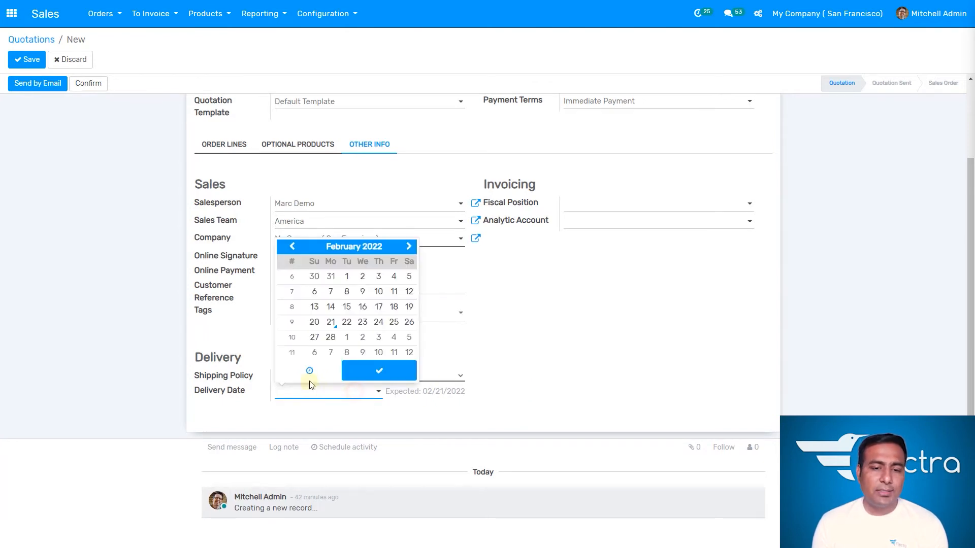
click(526, 352)
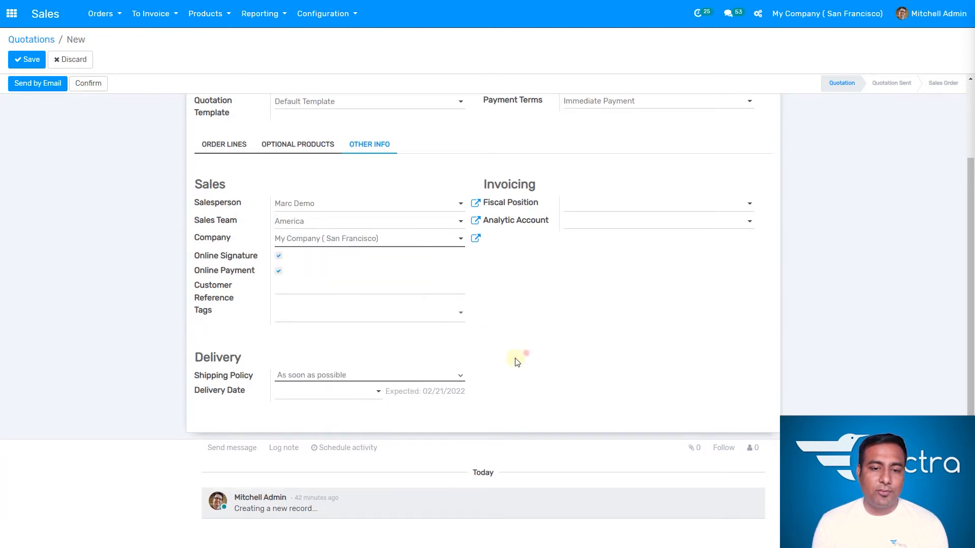
click(362, 391)
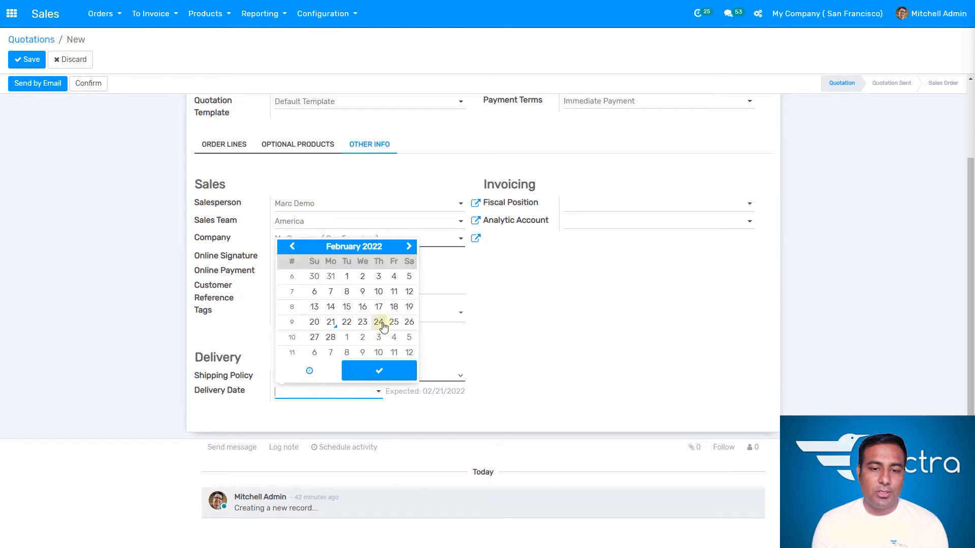
click(382, 324)
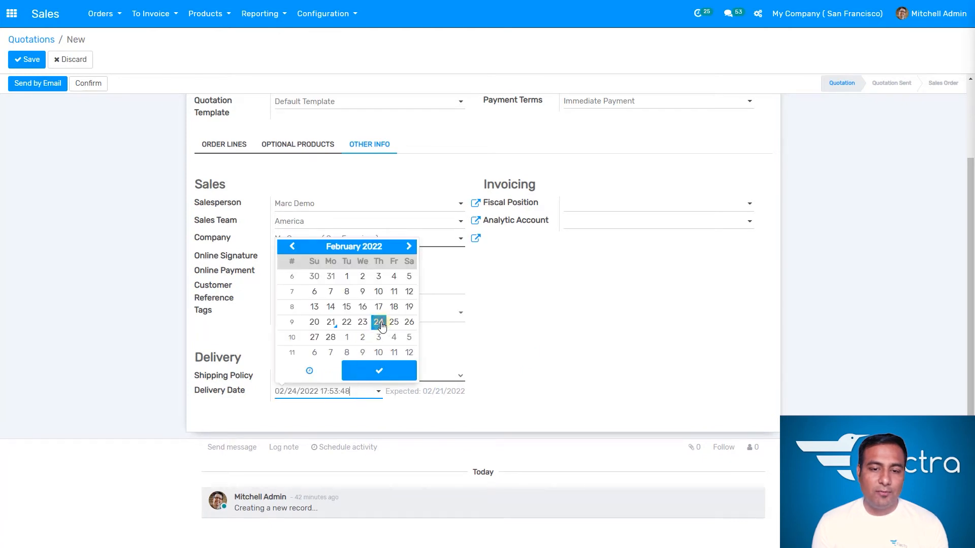
click(445, 414)
- Set the delivery date's time to 12:00:00
click(339, 393)
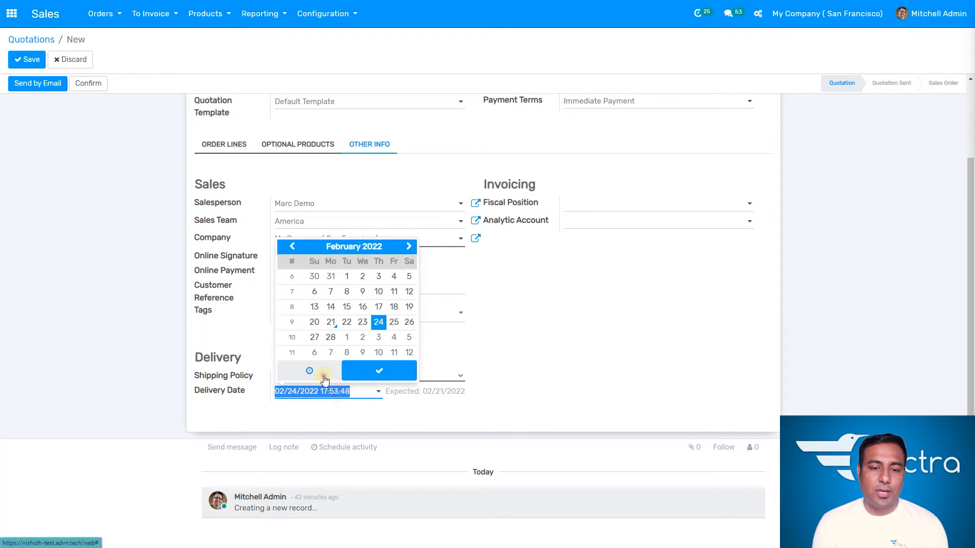
click(324, 378)
click(293, 328)
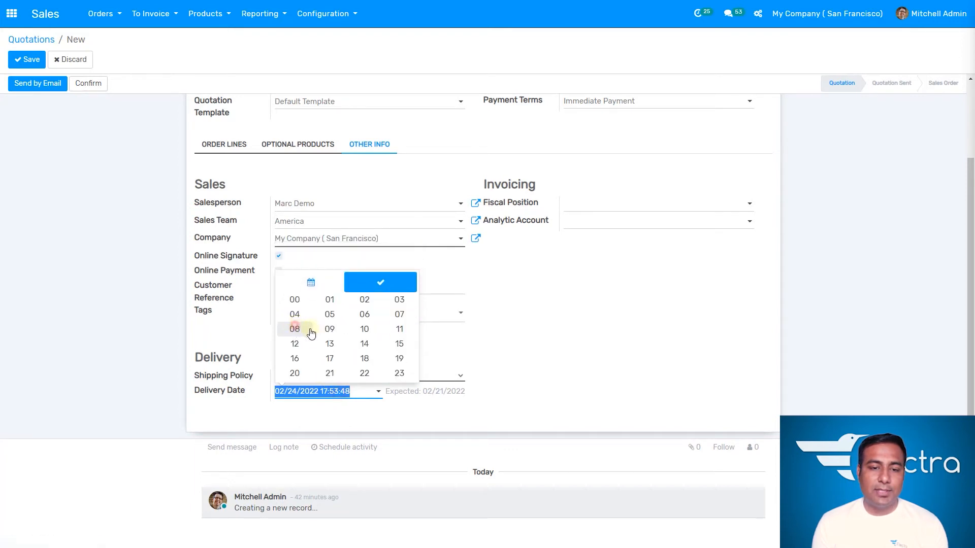
click(296, 344)
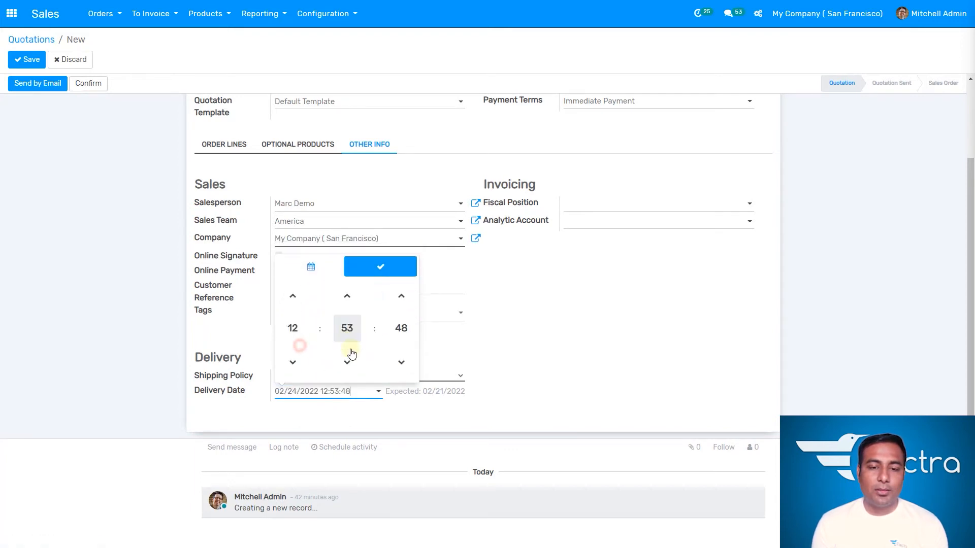
click(348, 329)
click(303, 313)
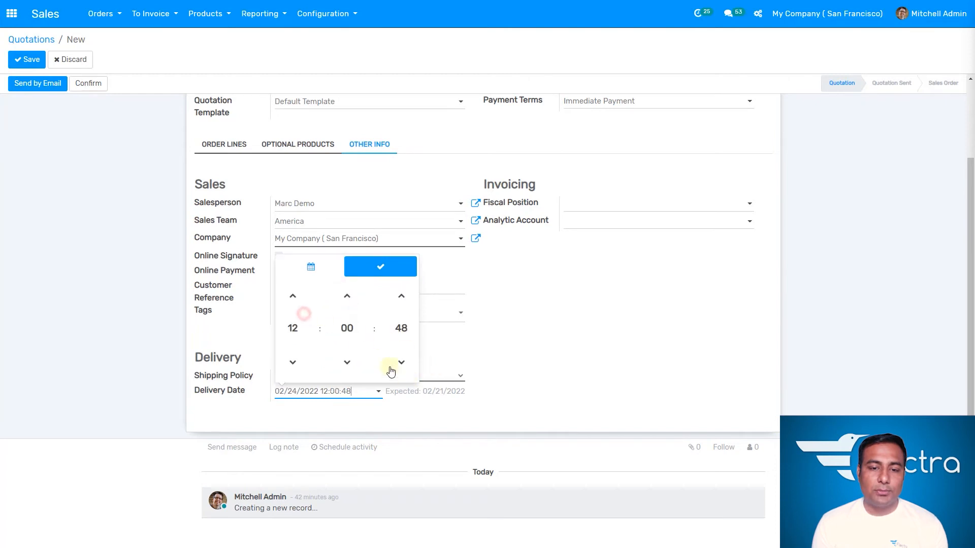
click(401, 325)
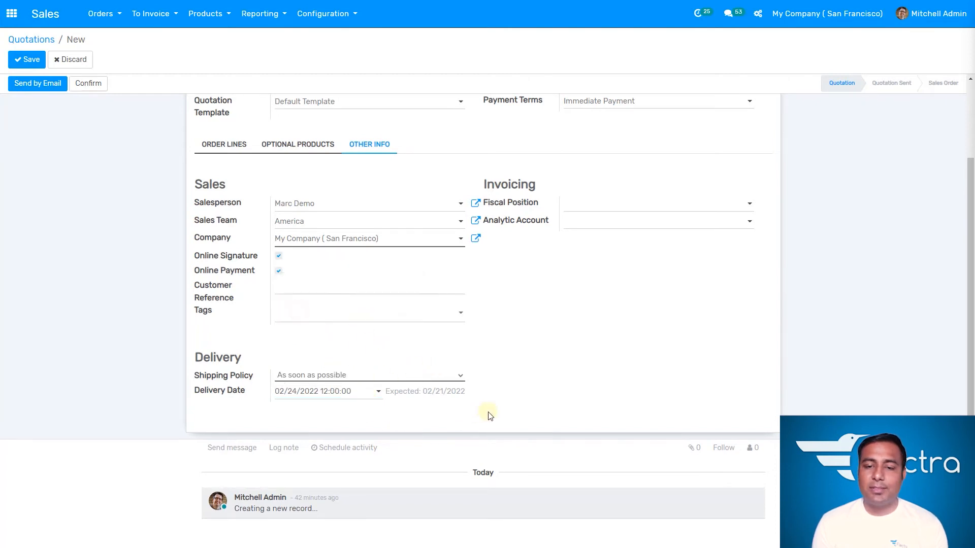
- Save the new quotation
scroll(540, 386, up, 2)
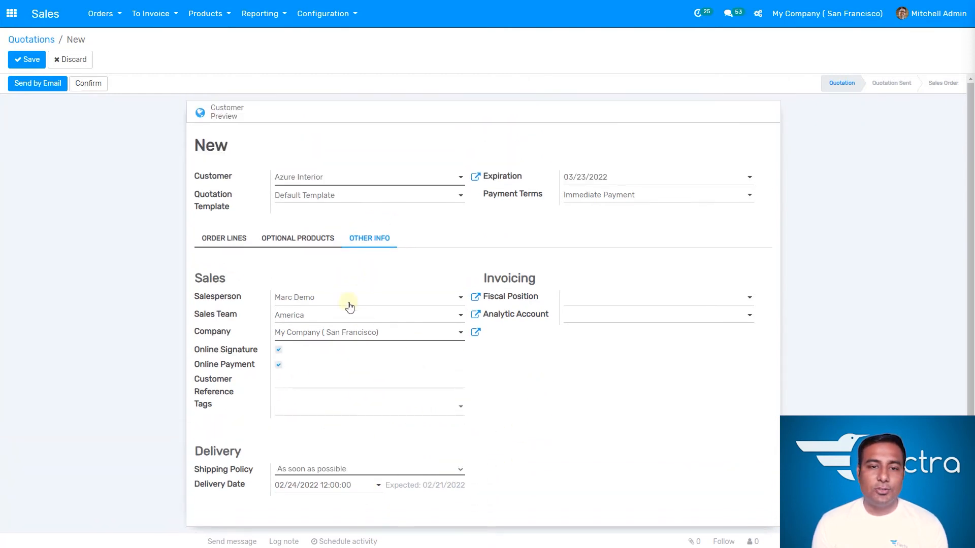
click(239, 244)
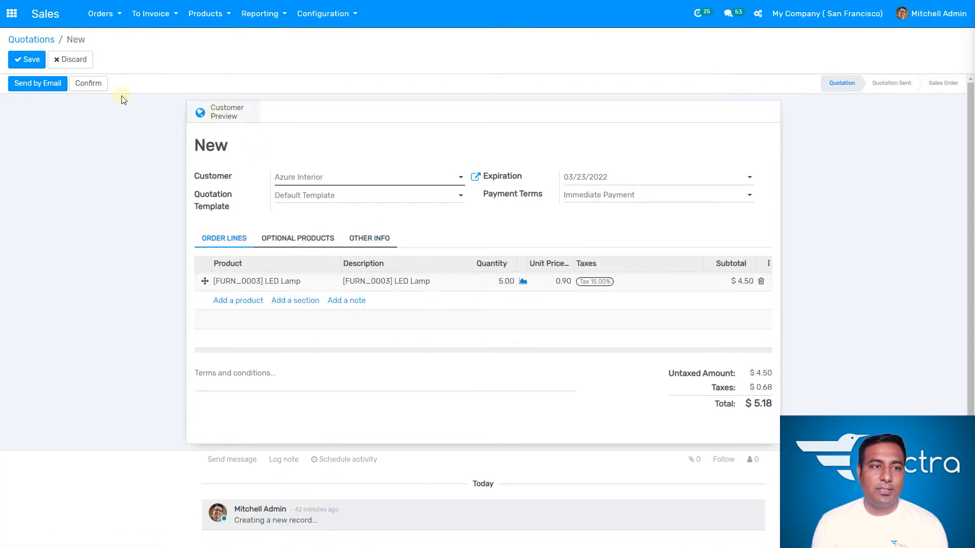
click(29, 59)
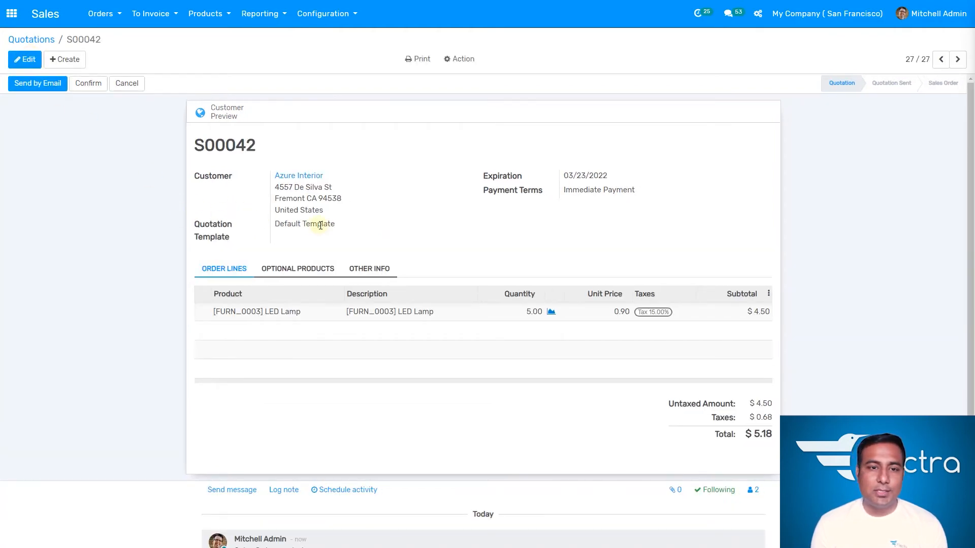
- Open the customer preview and add the optional Customizable Desk to the quotation
click(227, 113)
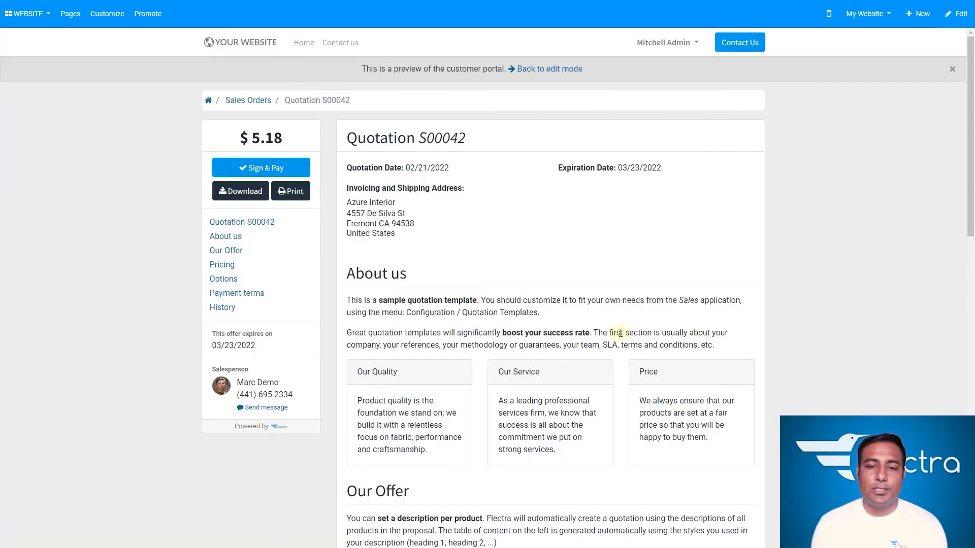
scroll(600, 332, down, 10)
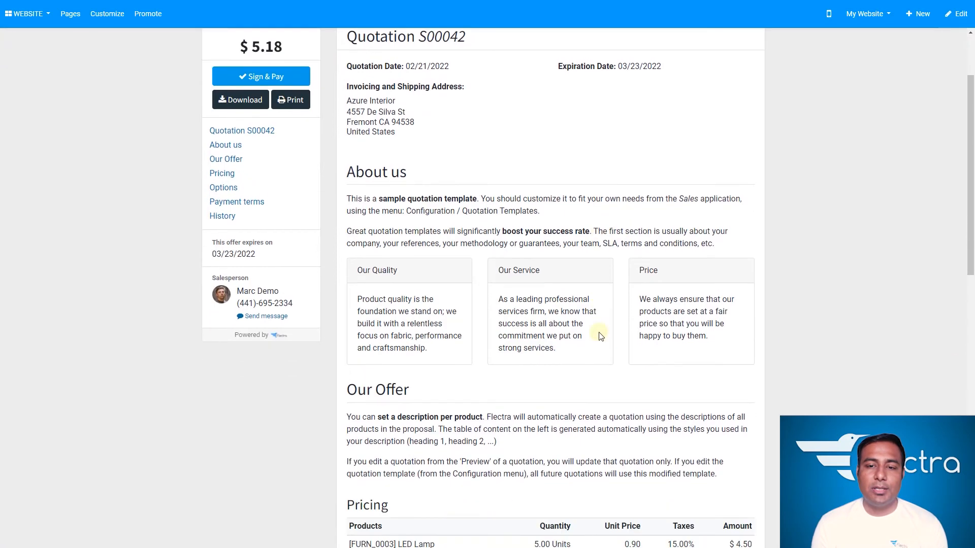
scroll(599, 333, down, 2)
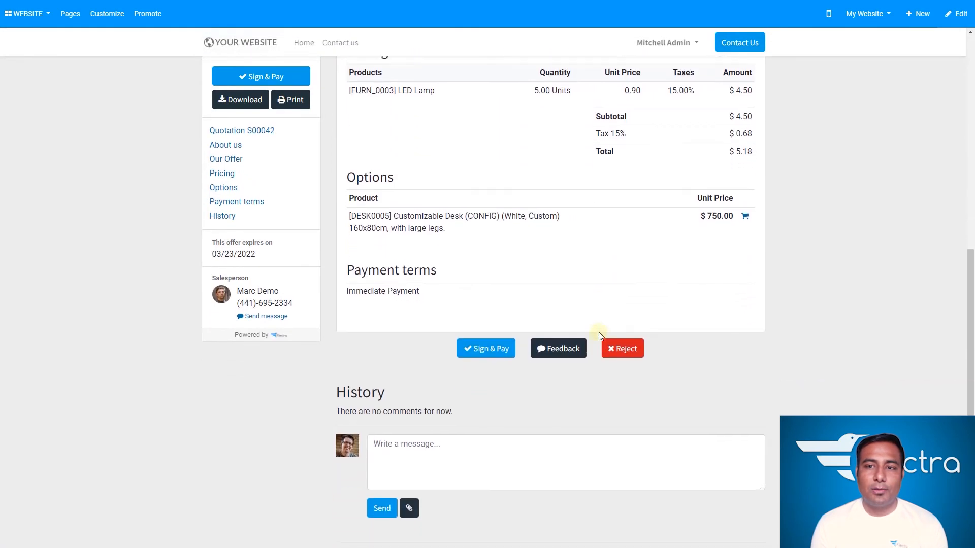
scroll(598, 334, up, 1)
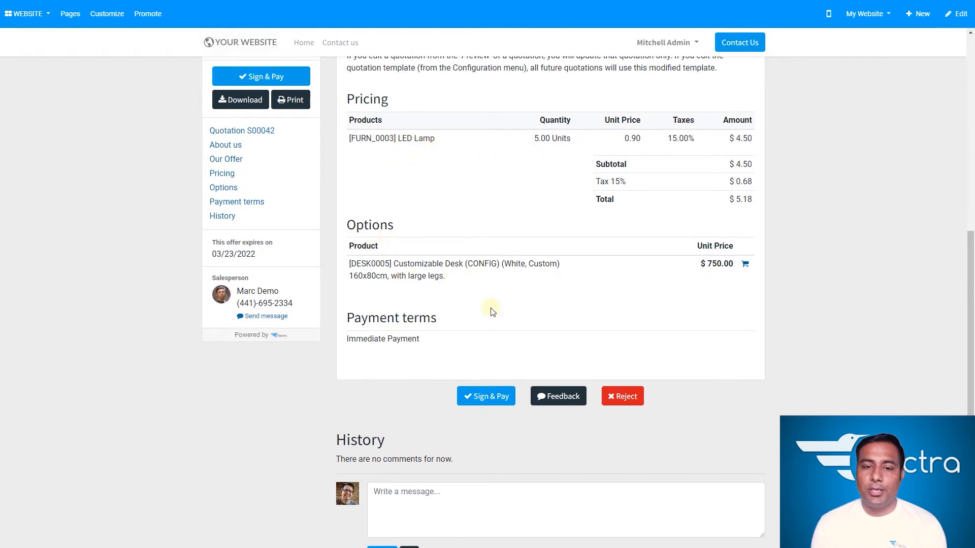
click(744, 267)
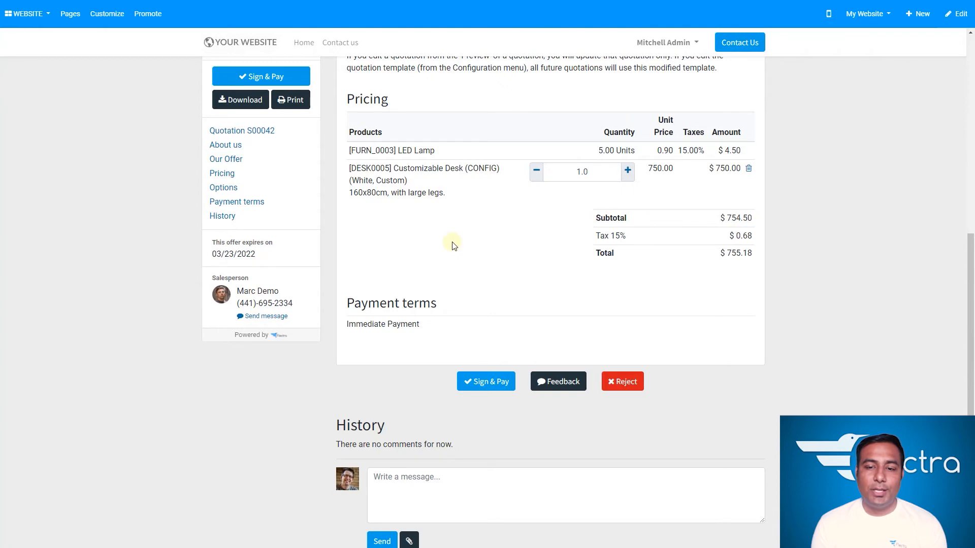
- Go back from the customer portal preview to edit mode
scroll(452, 245, up, 15)
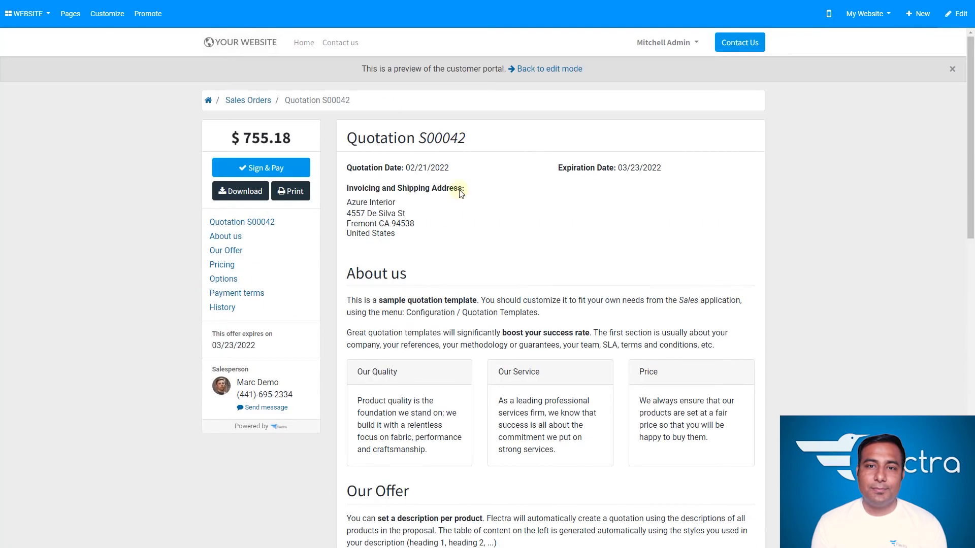
click(554, 69)
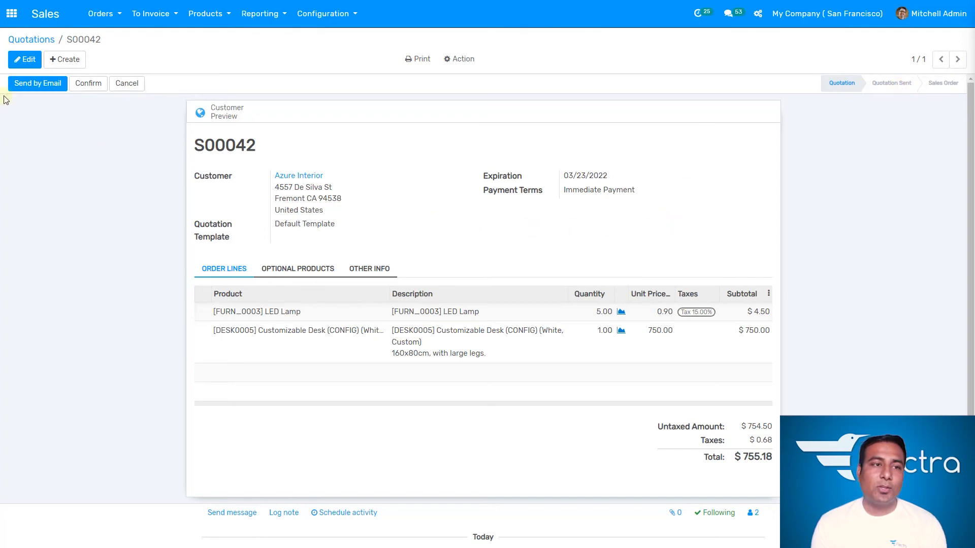
- Send the quotation by email to Azure Interior with the S00042.pdf attachment
click(29, 90)
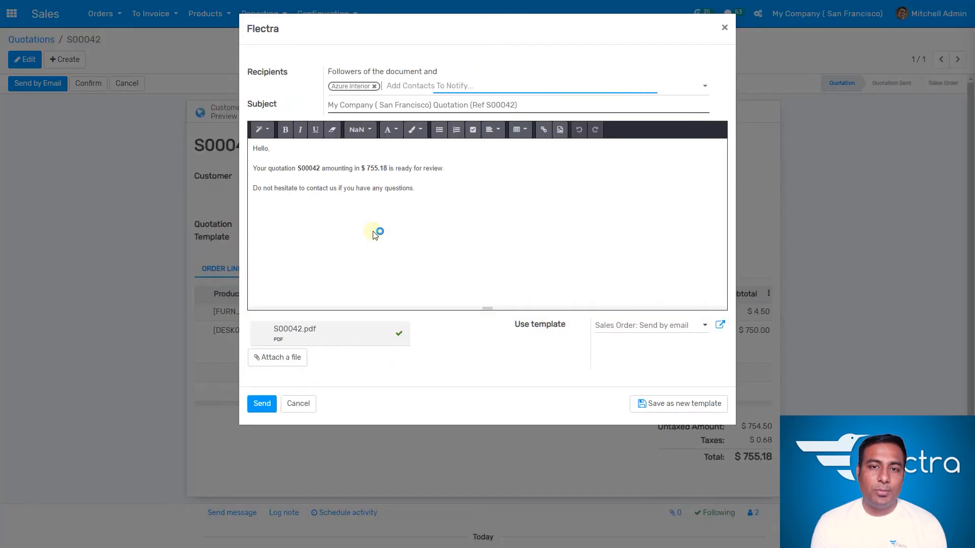
drag(253, 168, 443, 196)
click(432, 228)
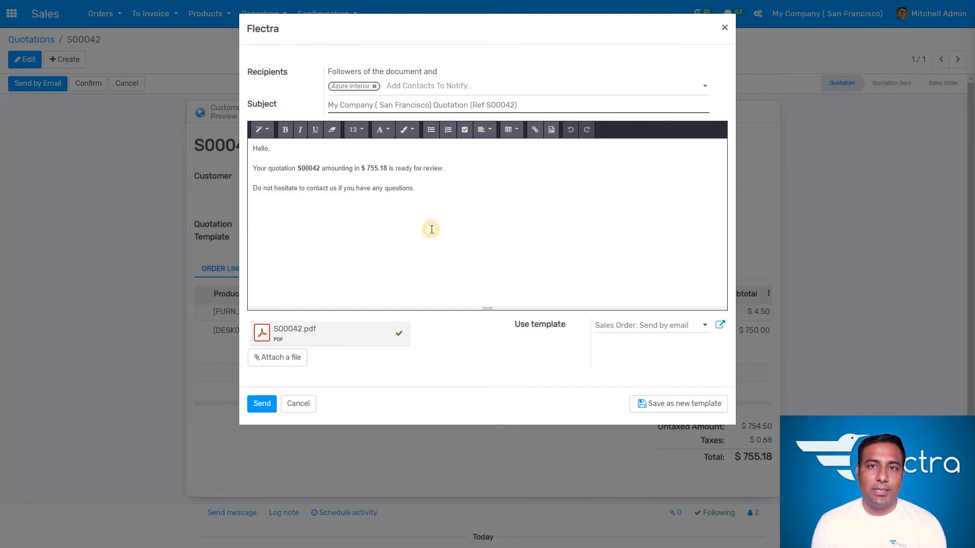
drag(433, 198, 255, 167)
click(394, 261)
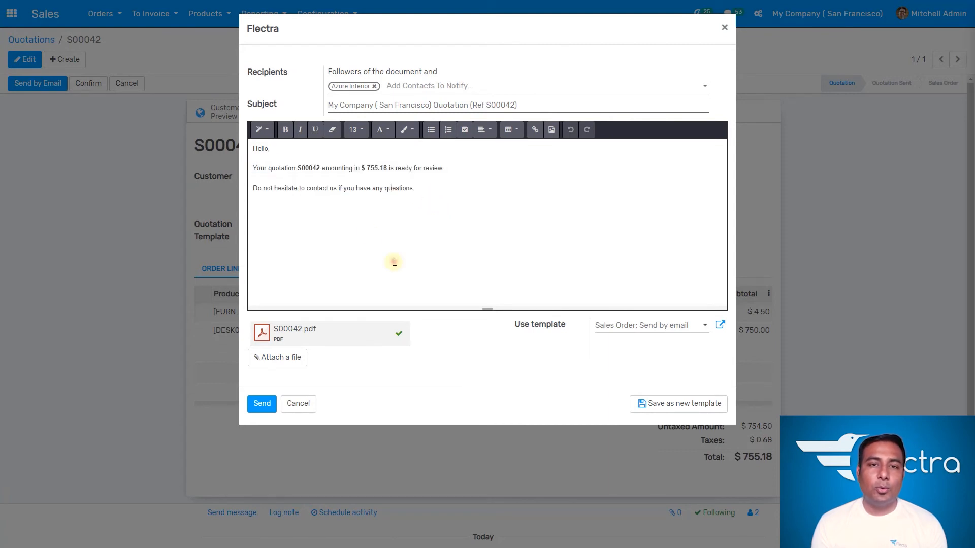
click(406, 237)
click(452, 204)
click(453, 227)
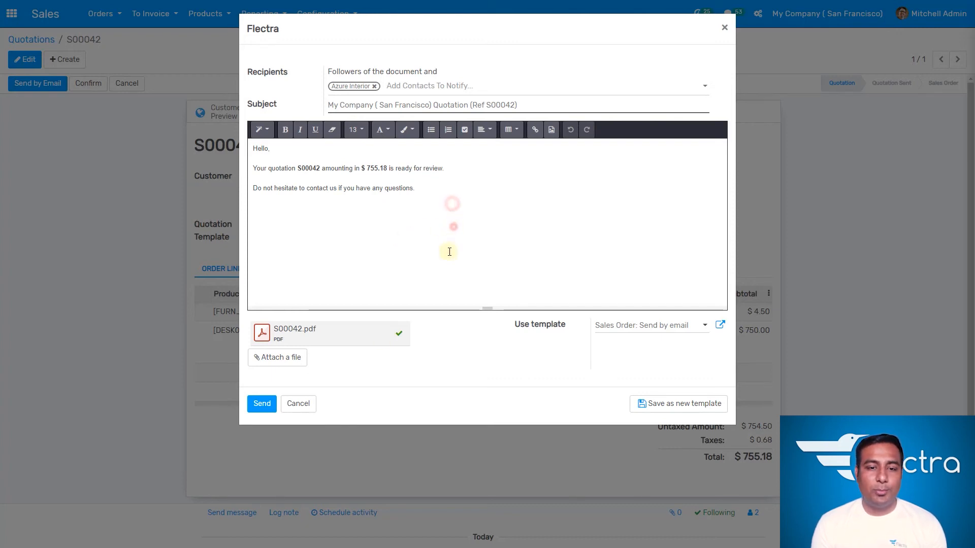
mouse_move(303, 338)
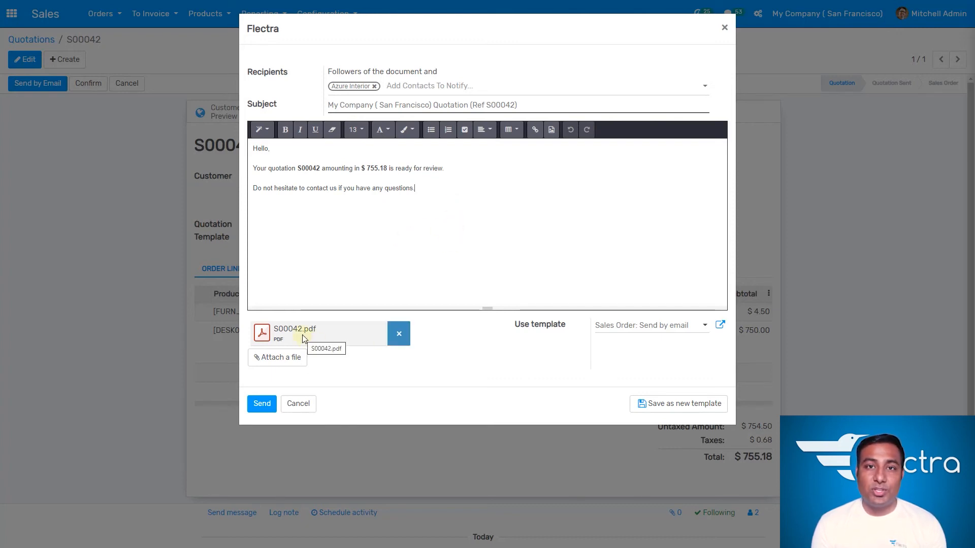
click(349, 366)
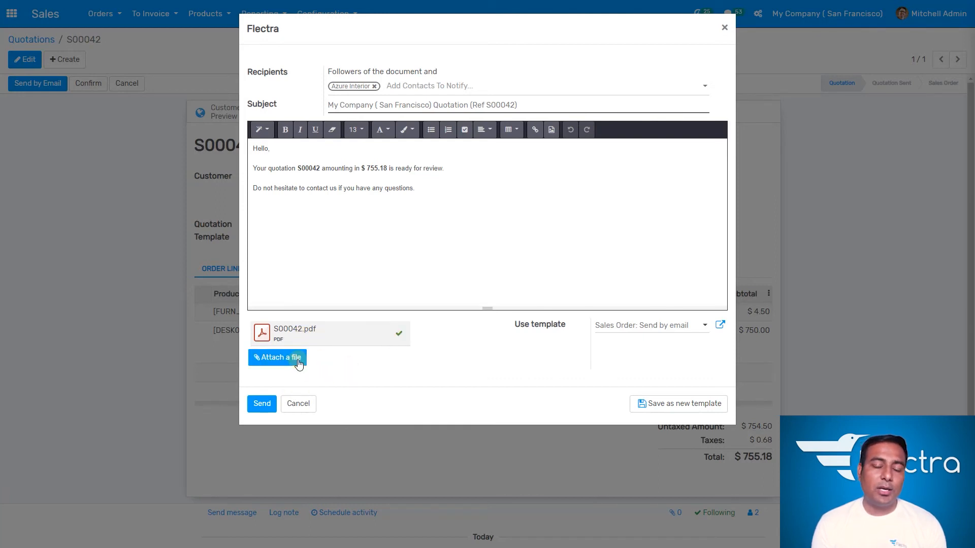
click(271, 406)
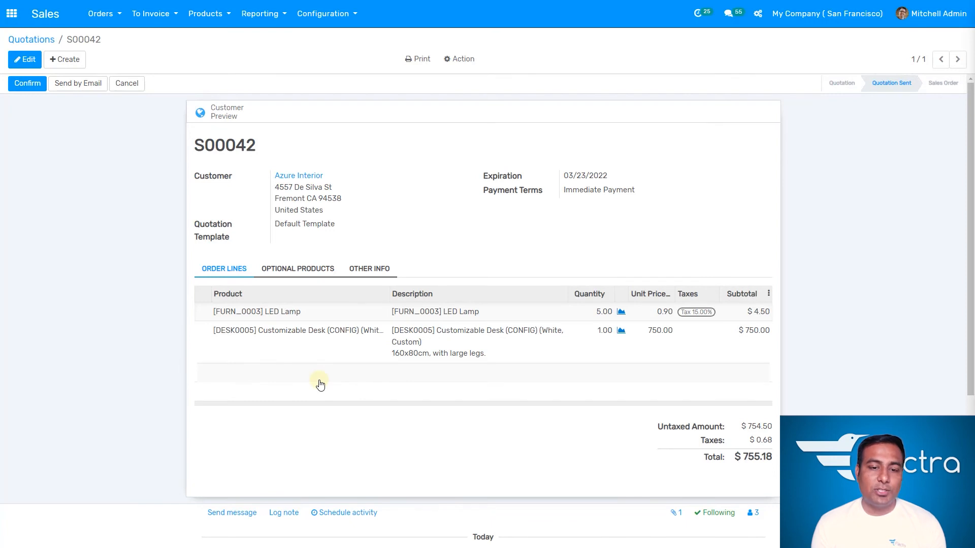
- Confirm the quotation into a sales order
scroll(320, 384, down, 5)
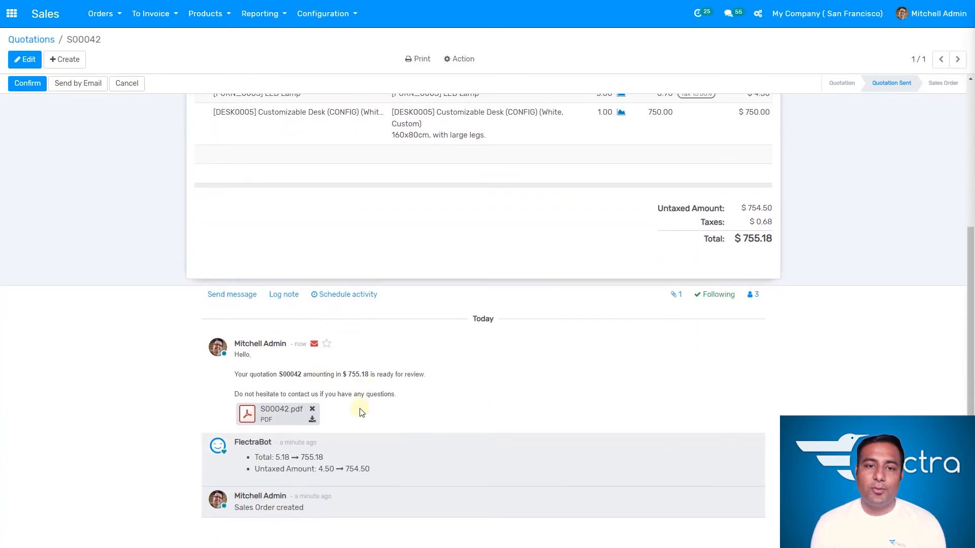
scroll(152, 348, up, 5)
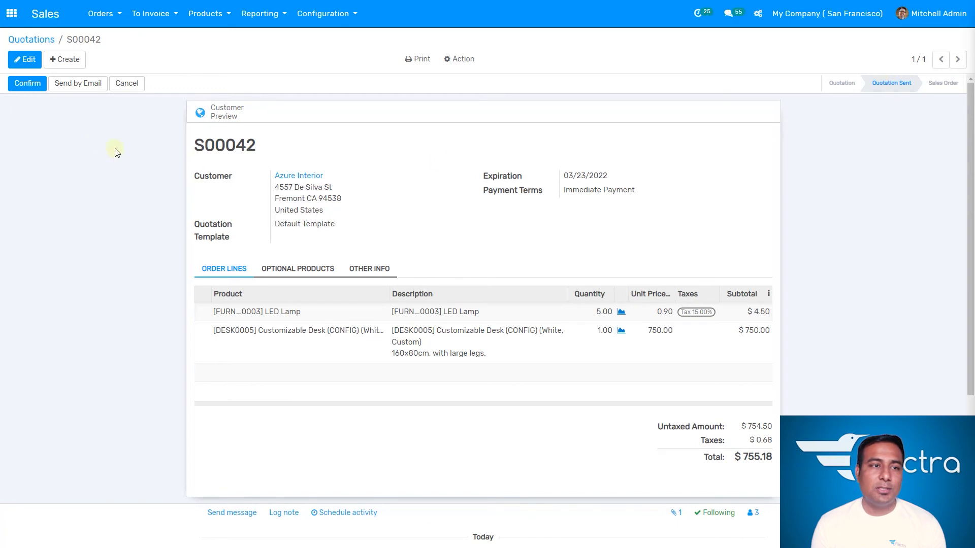
click(26, 87)
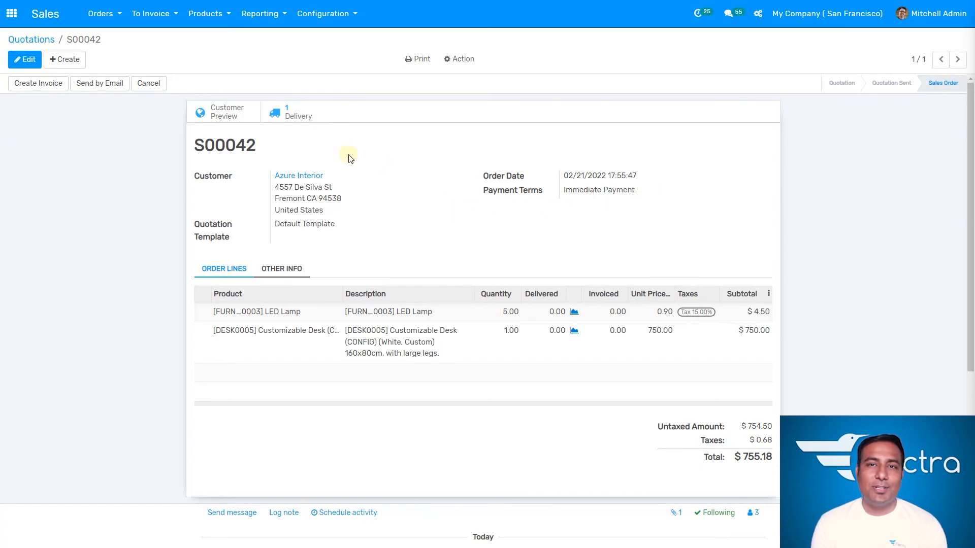
- Open the order's delivery and validate it, applying all quantities
click(297, 119)
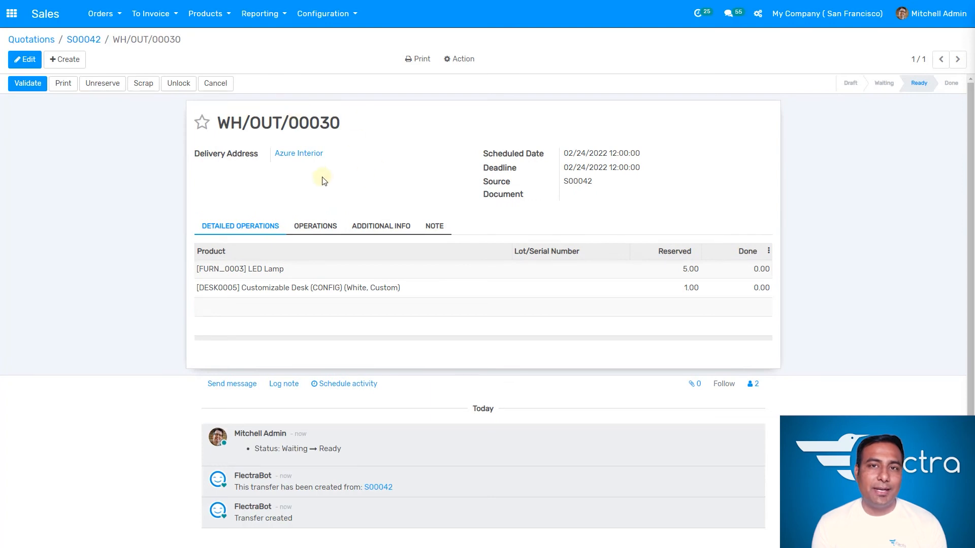
click(22, 89)
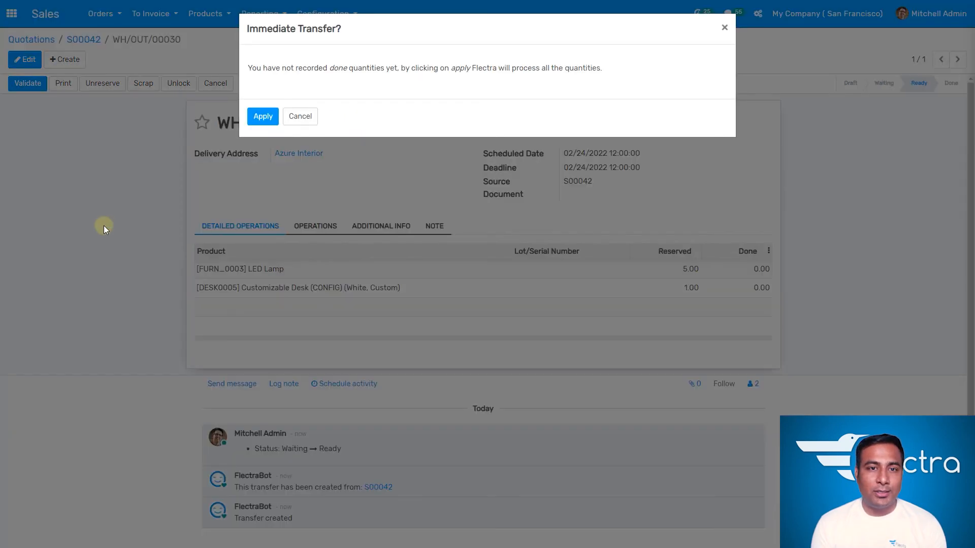
click(267, 120)
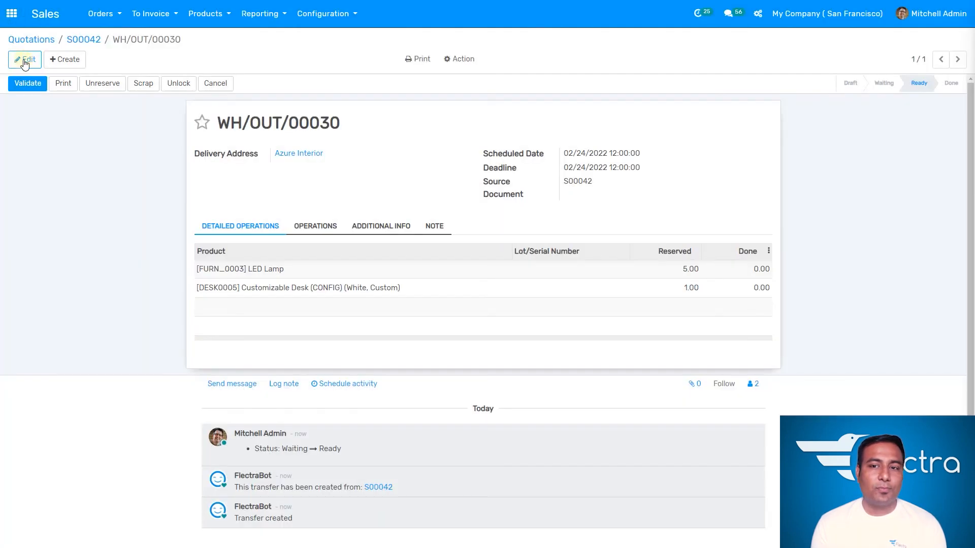
- Open the main apps menu
click(24, 60)
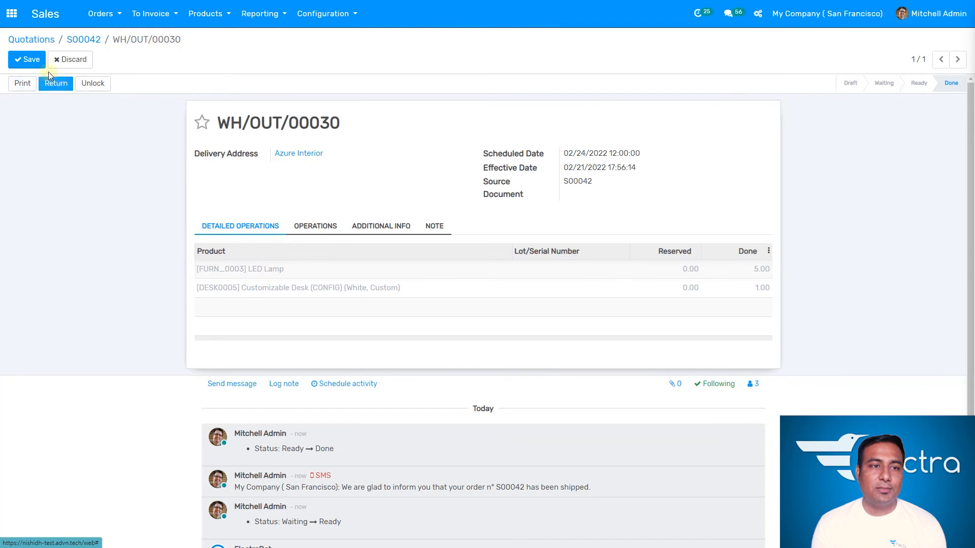
click(26, 60)
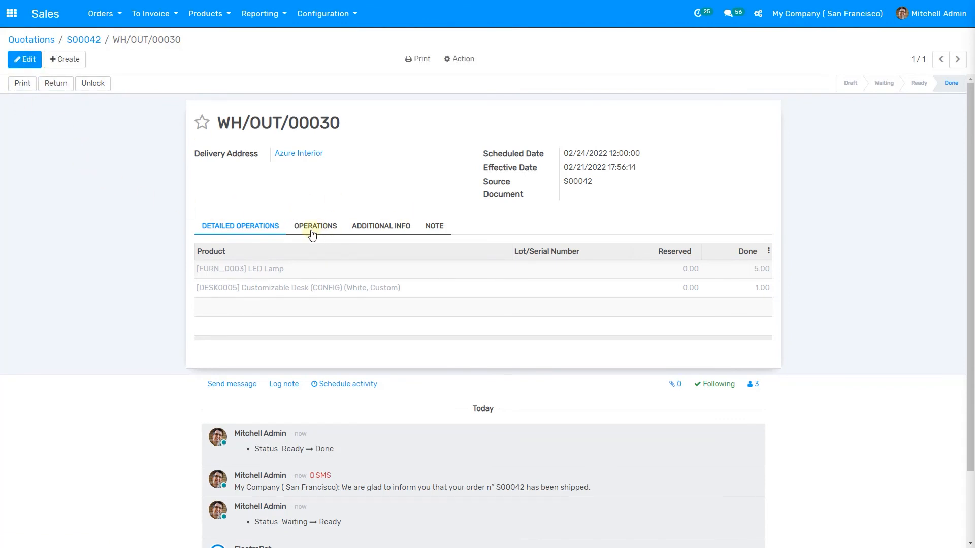
click(12, 15)
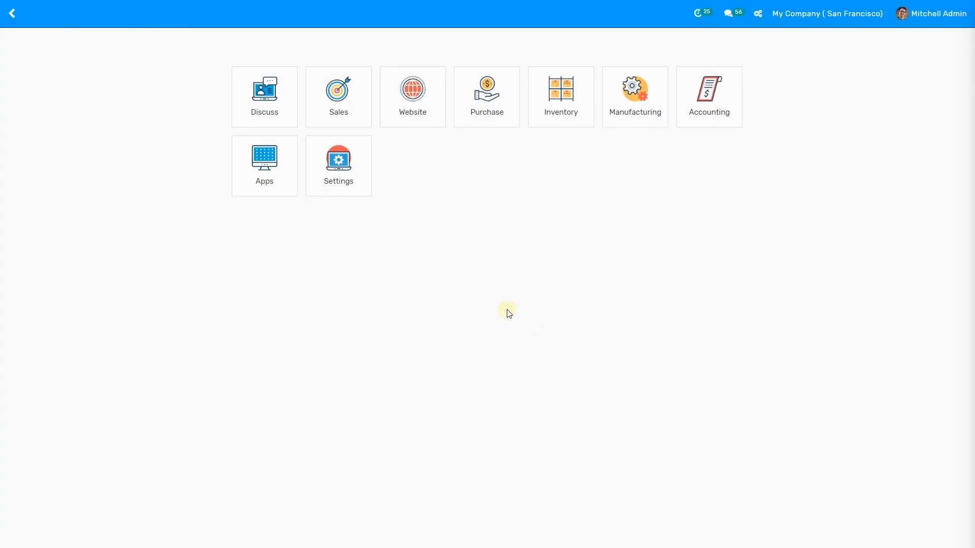
- Open the Sales app and clear the My Quotations filter to list all quotations
click(354, 116)
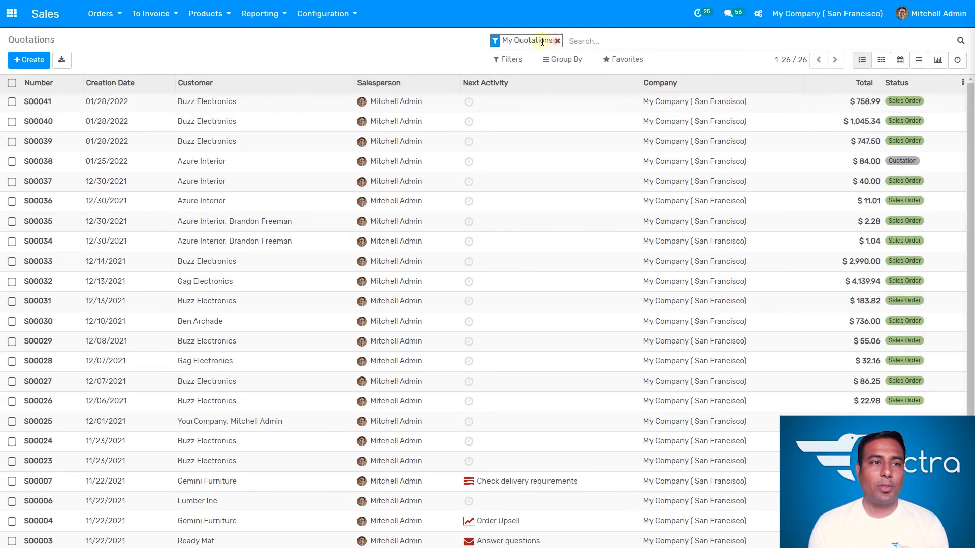
click(557, 40)
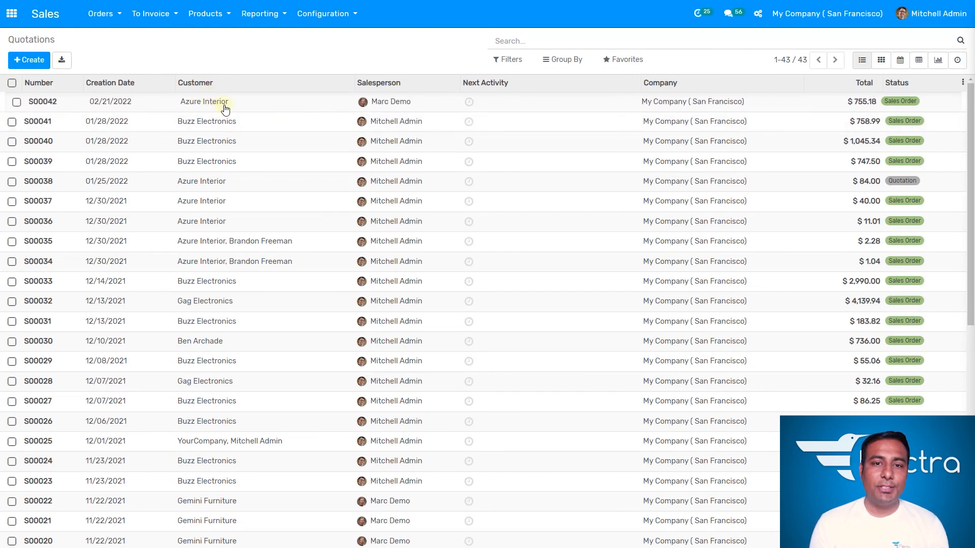
click(399, 103)
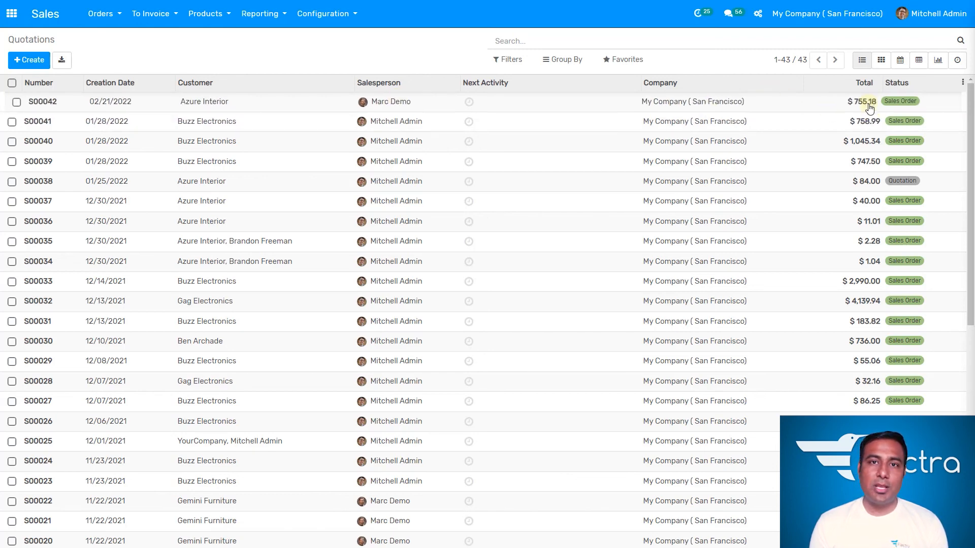
right_click(471, 104)
click(479, 102)
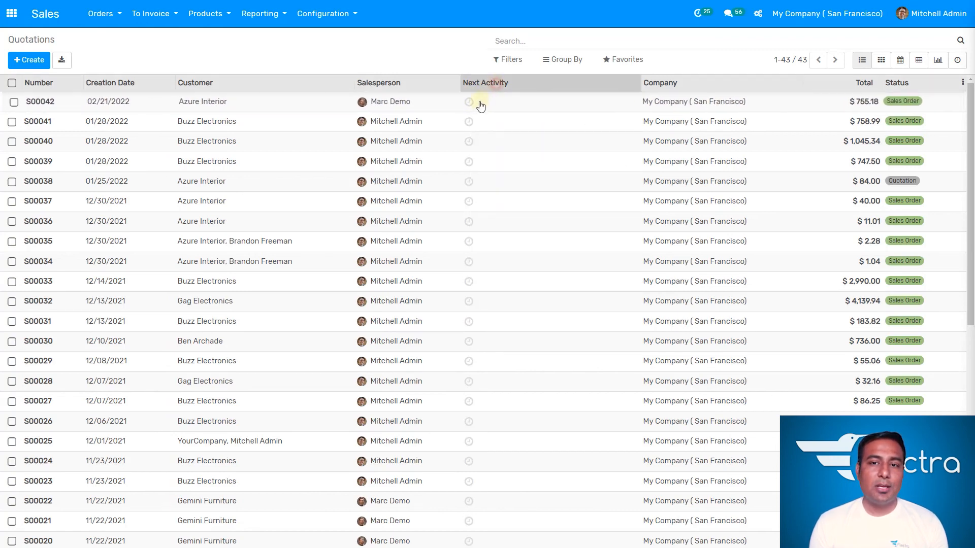
- Start scheduling an activity on order S00042 with type Call and summary "Check for prices"
click(469, 102)
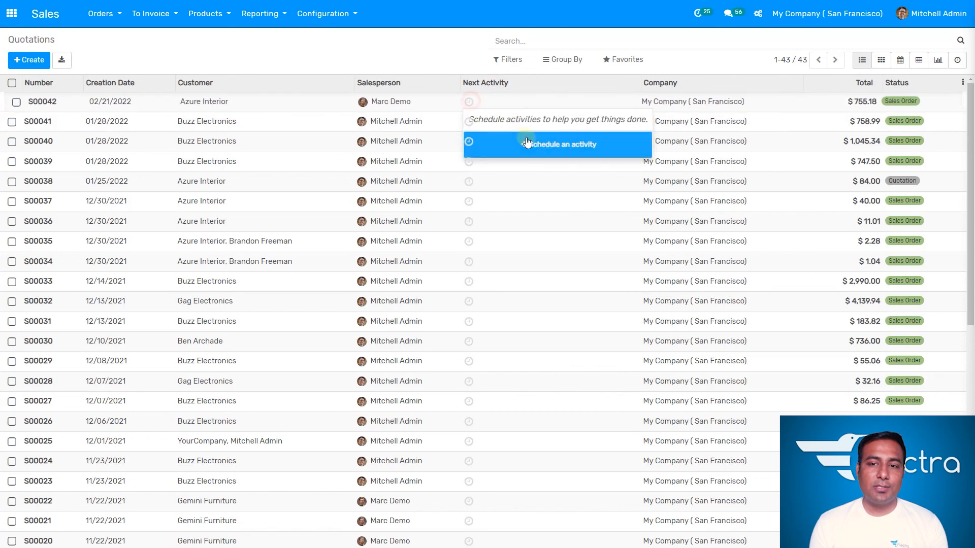
click(526, 142)
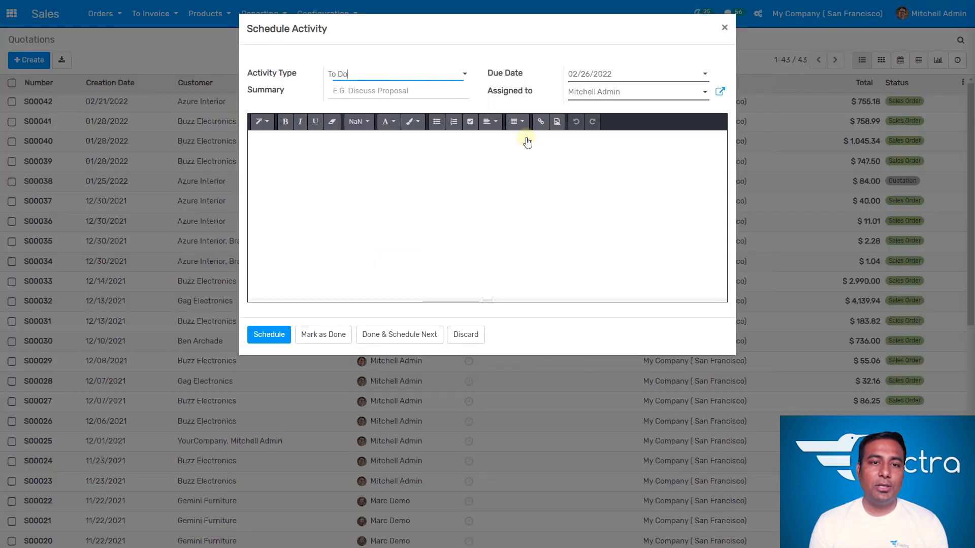
click(396, 75)
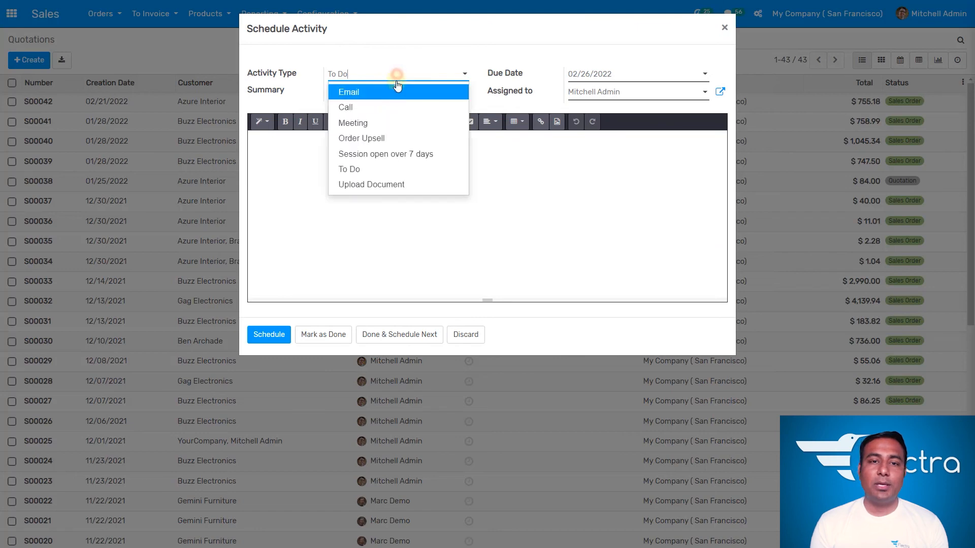
click(401, 111)
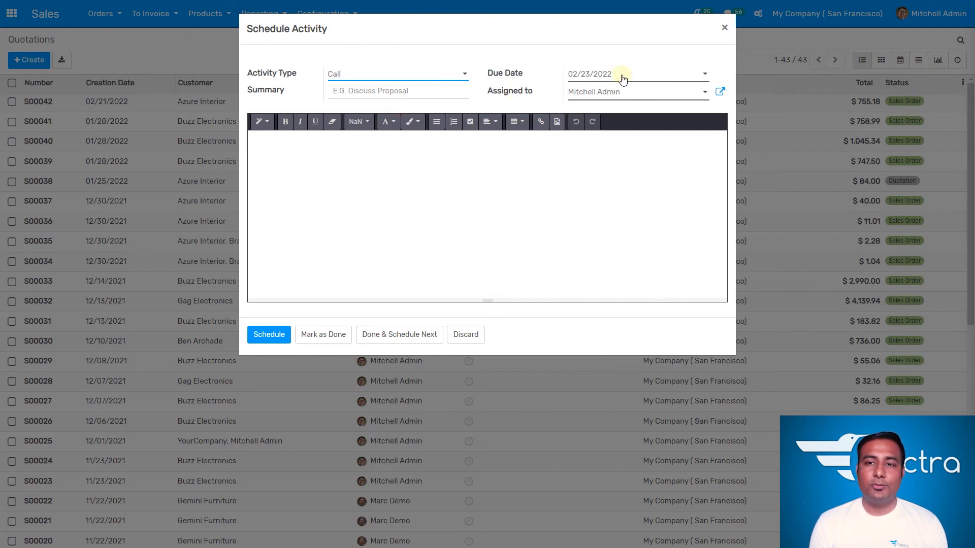
click(389, 95)
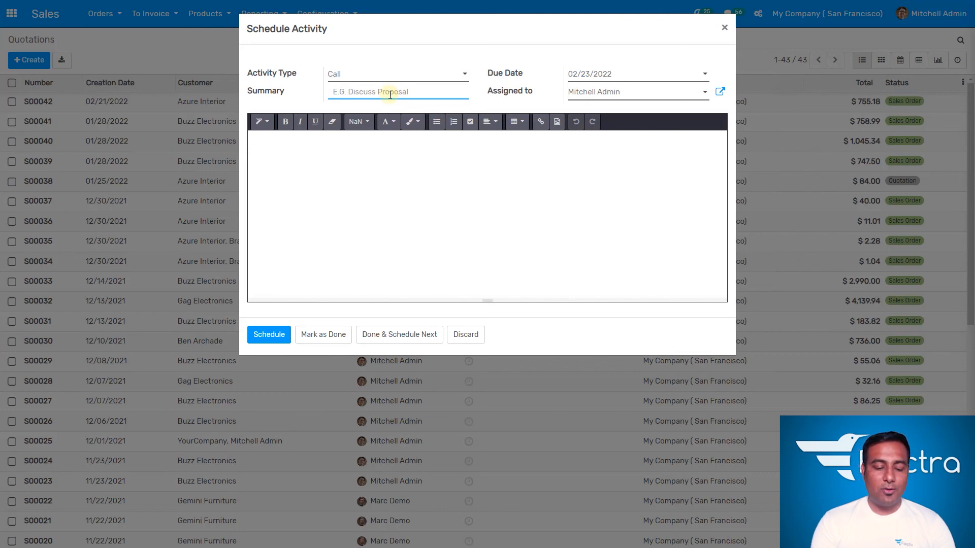
text(Check for prices)
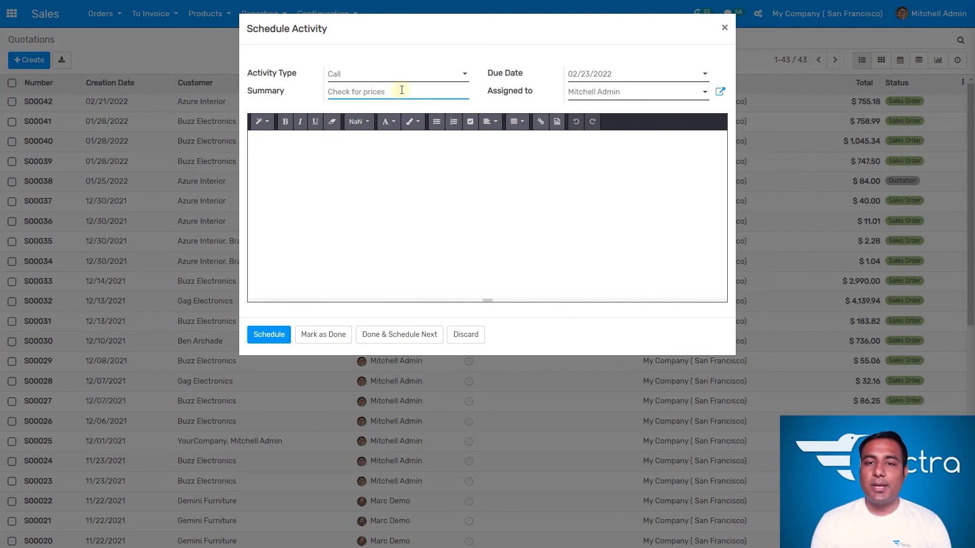
click(480, 104)
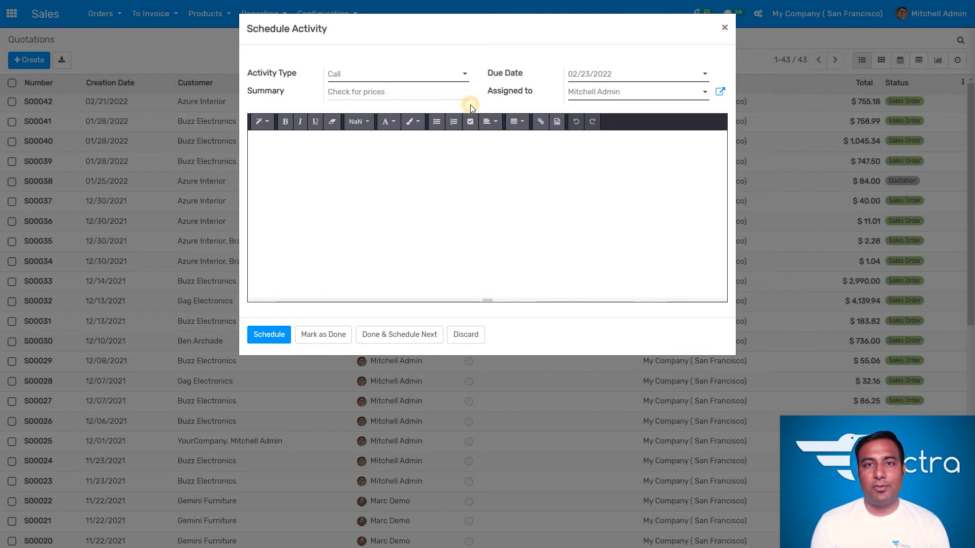
click(472, 105)
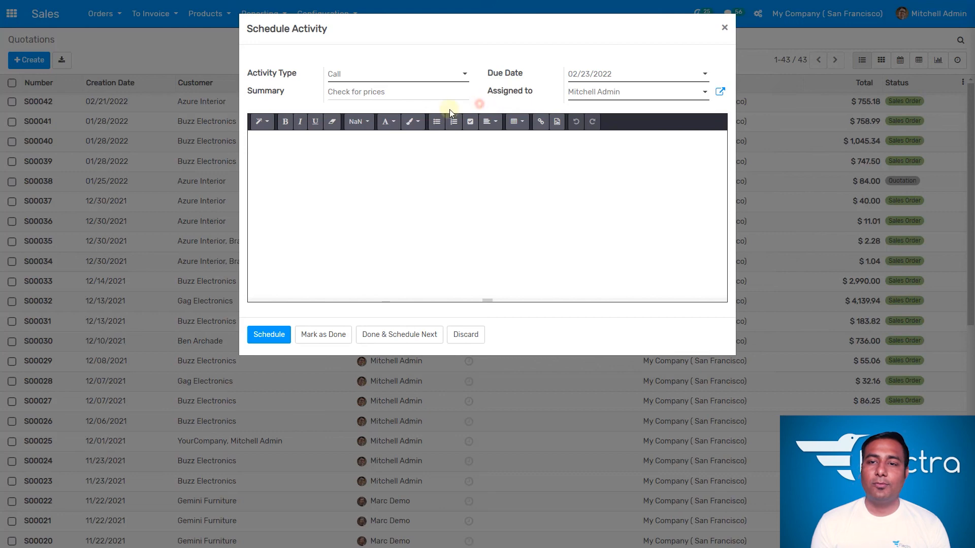
- Assign the activity to the other salesperson user and schedule it
click(638, 91)
click(620, 124)
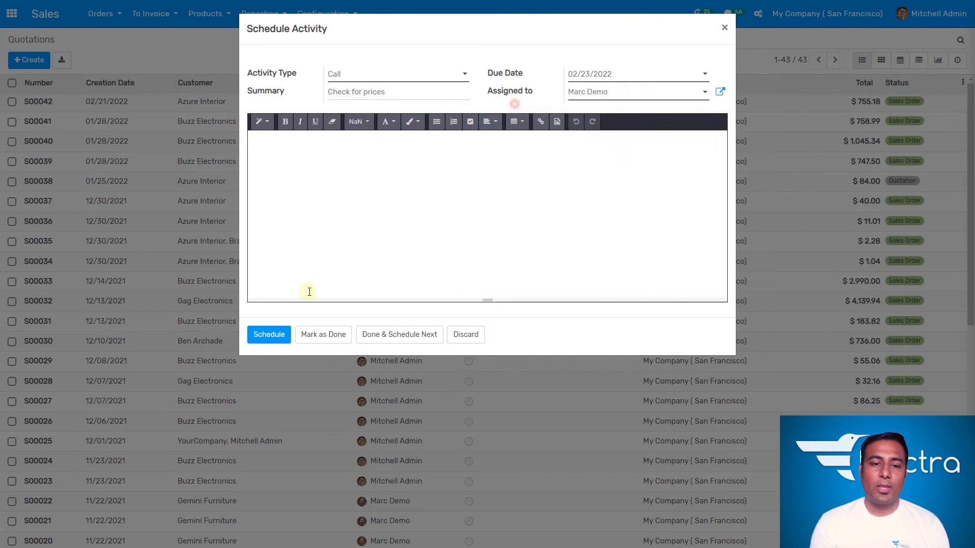
click(280, 338)
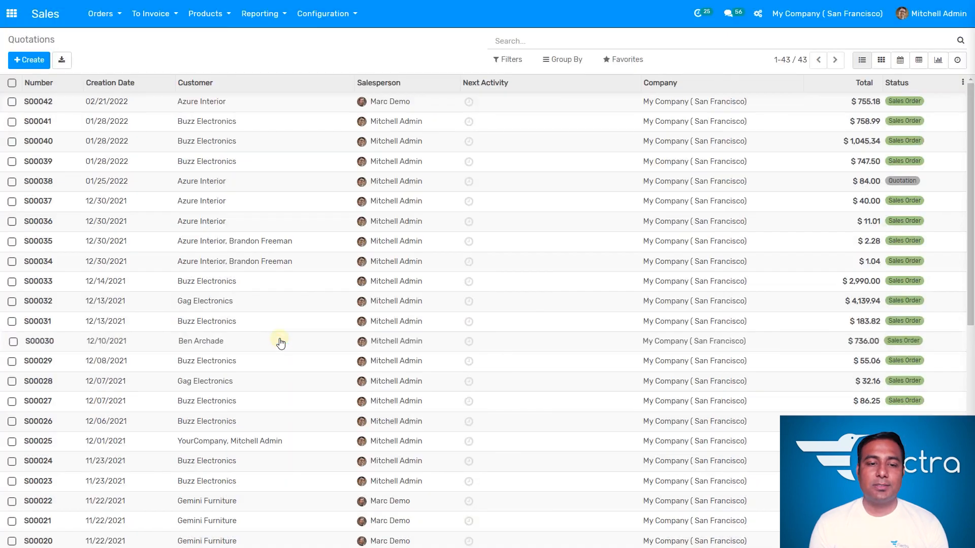